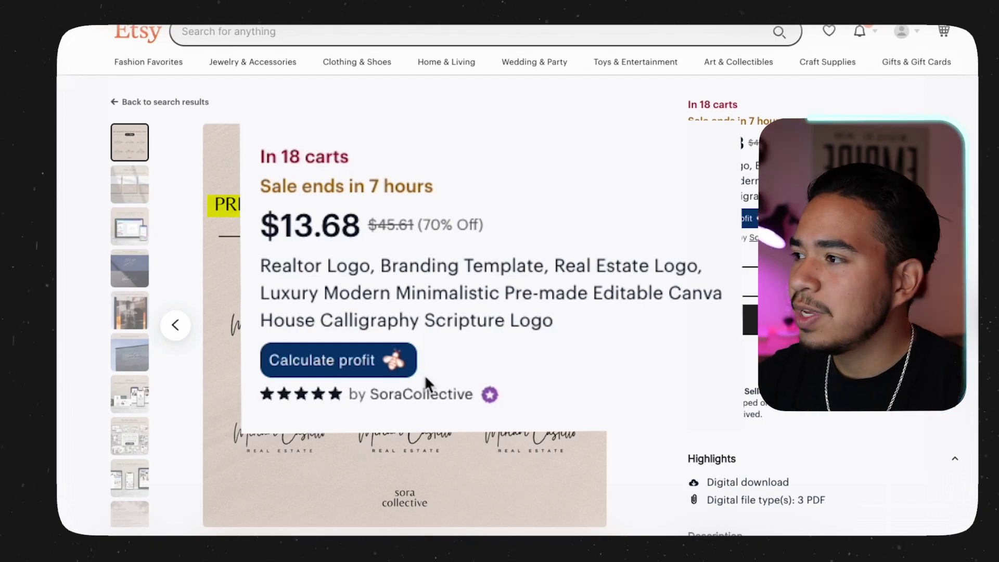
Open the SoraCollective shop page from the realtor logo listing and check its shop header
{"action": "left_click", "coordinate": [425, 383]}
{"action": "scroll", "coordinate": [462, 219], "scroll_direction": "down", "scroll_amount": 1}
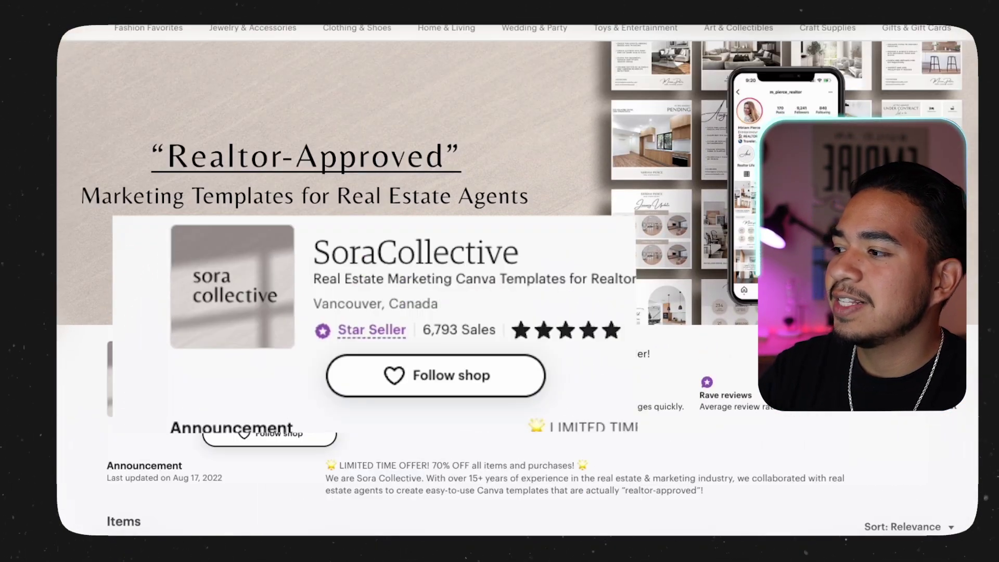
{"action": "scroll", "coordinate": [517, 291], "scroll_direction": "up", "scroll_amount": 1}
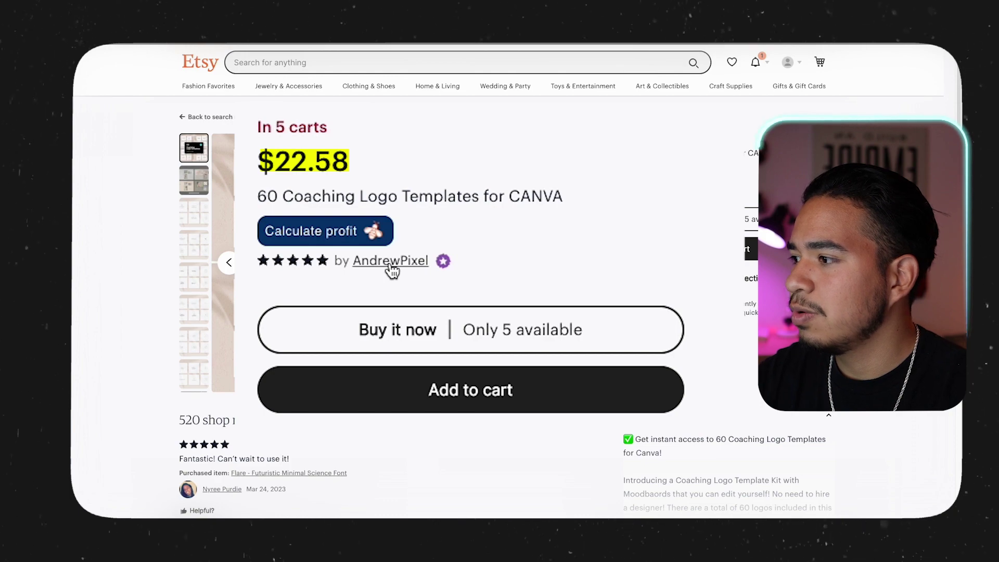
Open AndrewPixel's shop page from the 60 Coaching Logo Templates listing
{"action": "left_click", "coordinate": [392, 269]}
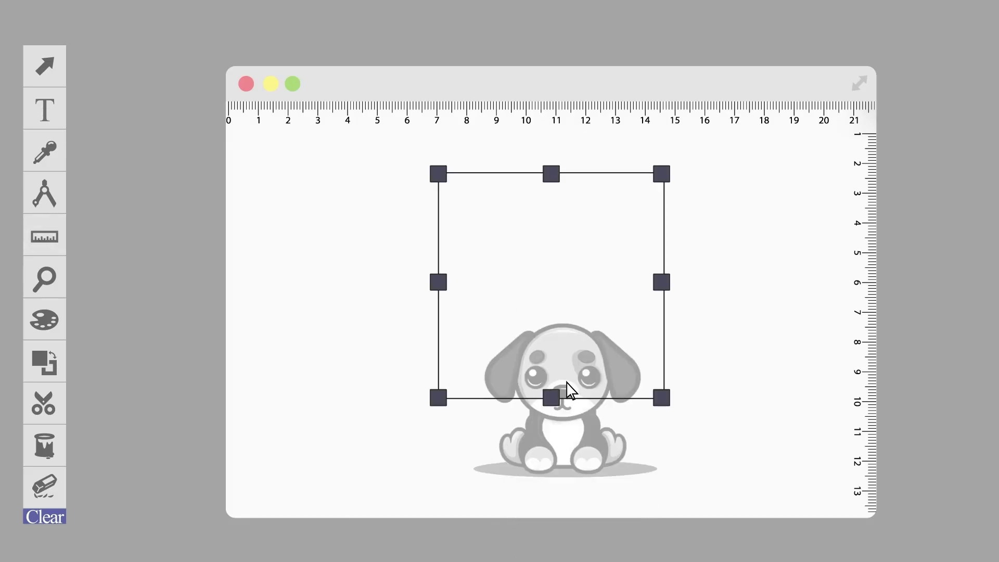
Fill the puppy illustration with black from the colour swatches
{"action": "left_click", "coordinate": [43, 311]}
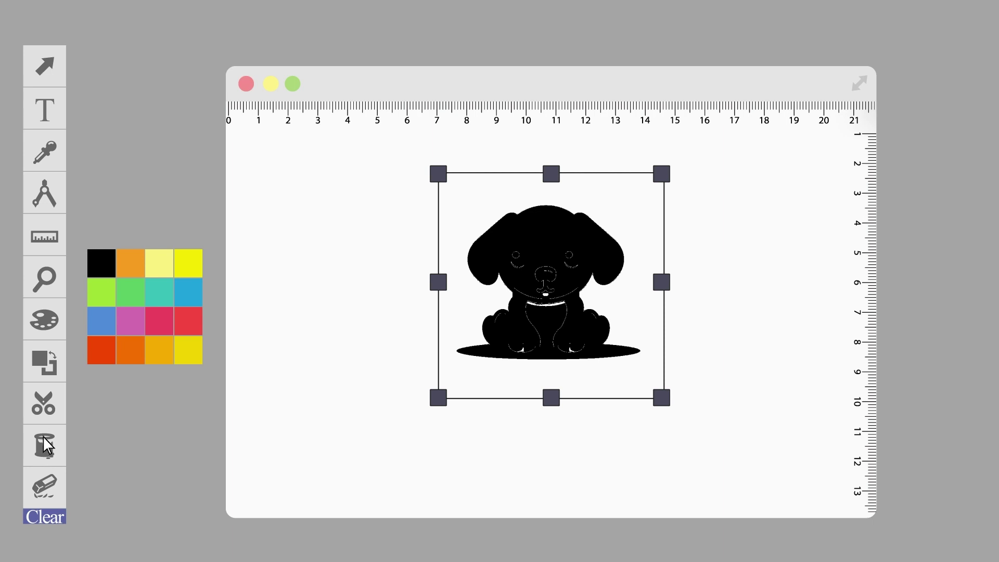
{"action": "left_click", "coordinate": [45, 110]}
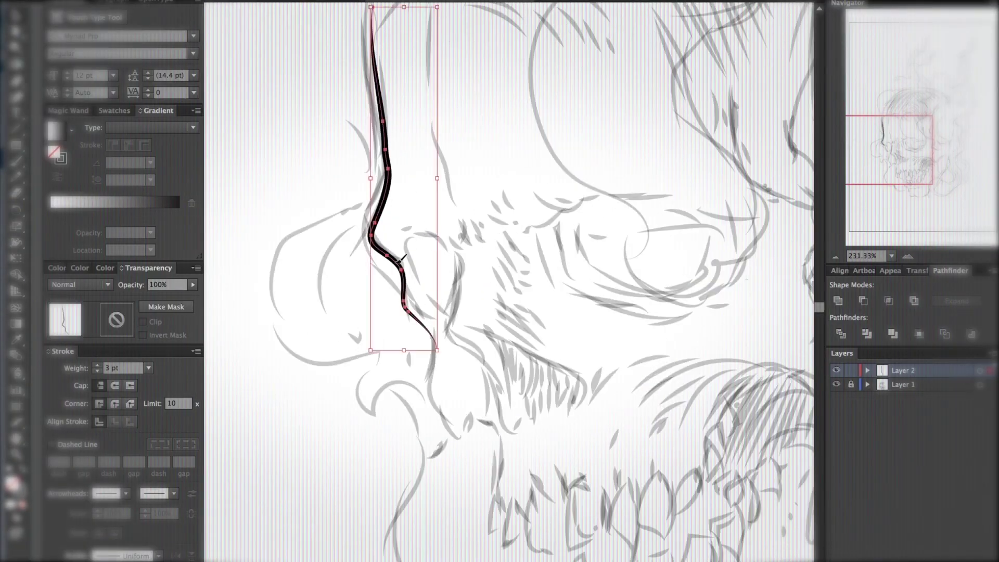
{"action": "scroll", "coordinate": [404, 216], "scroll_direction": "down", "scroll_amount": 3}
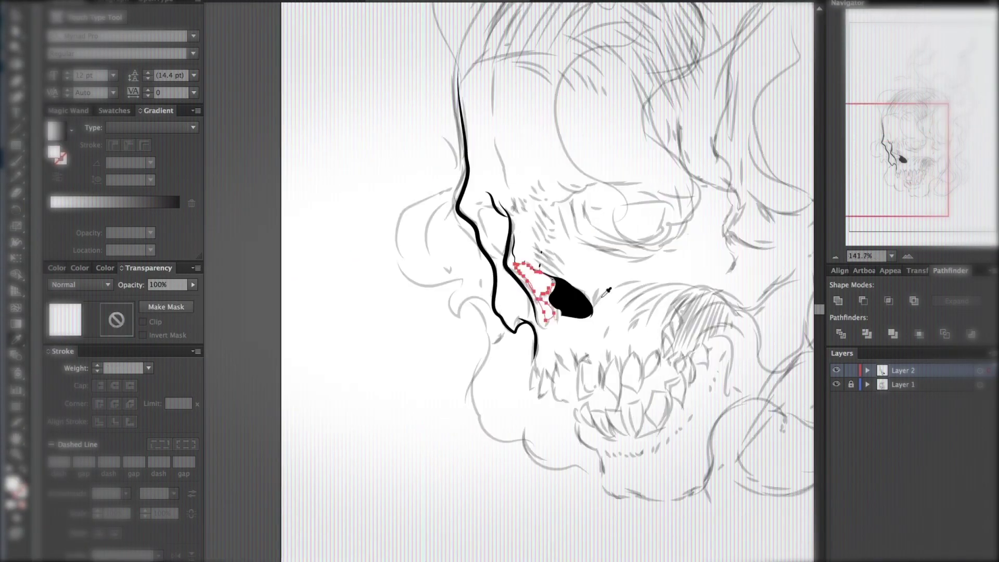
{"action": "scroll", "coordinate": [420, 205], "scroll_direction": "up", "scroll_amount": 4}
Paint bold strokes over the skull sketch
{"action": "left_click_drag", "start_coordinate": [339, 179], "coordinate": [711, 361]}
{"action": "scroll", "coordinate": [421, 204], "scroll_direction": "down", "scroll_amount": 3}
{"action": "scroll", "coordinate": [473, 328], "scroll_direction": "up", "scroll_amount": 2}
{"action": "left_click_drag", "start_coordinate": [345, 205], "coordinate": [401, 217]}
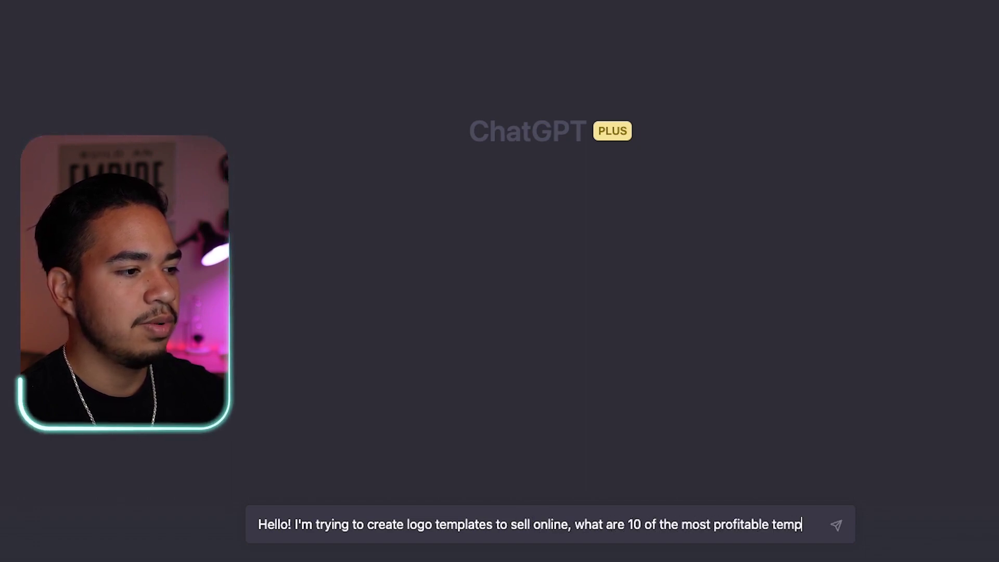
Ask ChatGPT for the 10 most profitable logo templates to sell online
{"action": "type", "text": "s that I could create?"}
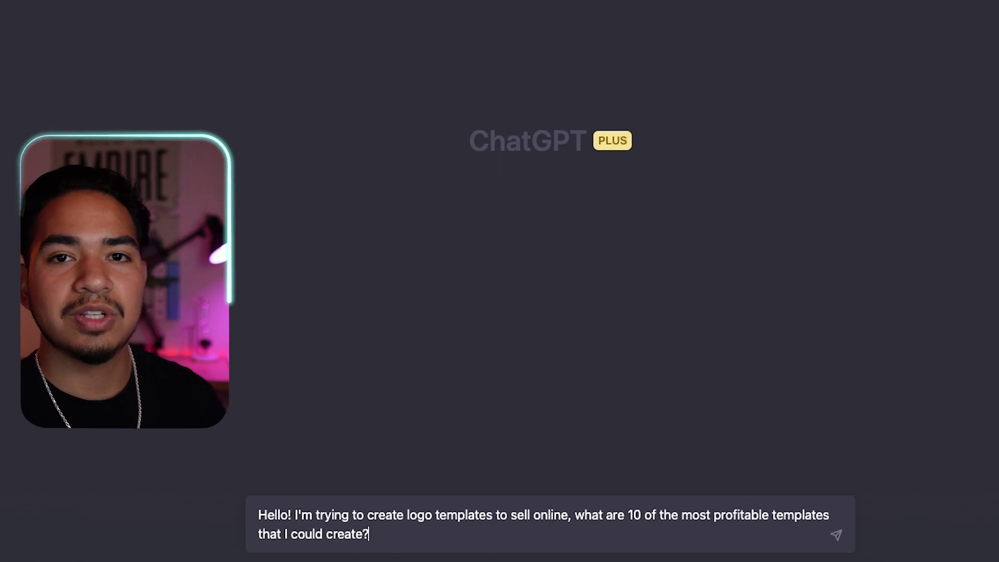
{"action": "key", "text": "Return"}
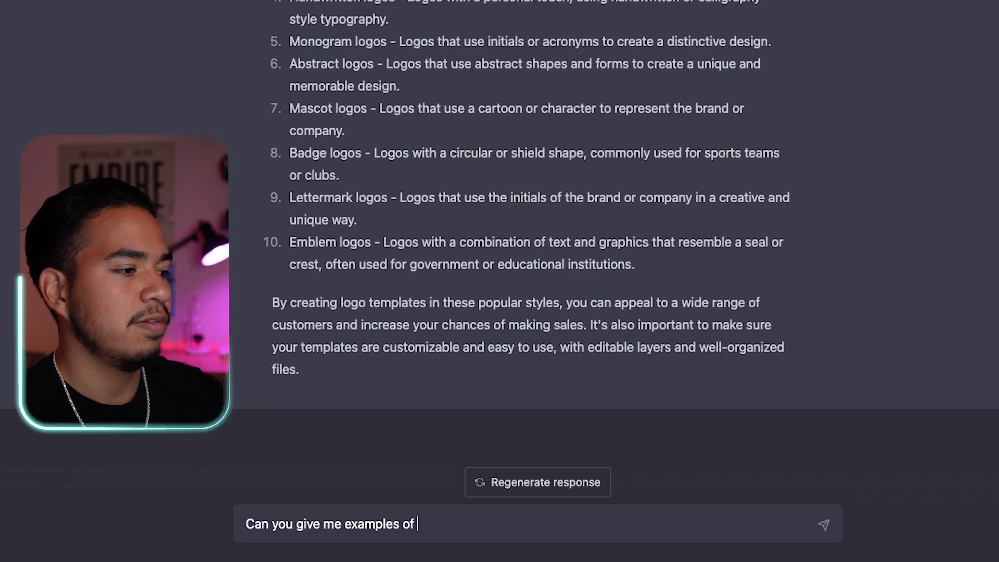
Request brand examples for each logo type and review the answer, from Adidas to Harvard University
{"action": "key", "text": "Return"}
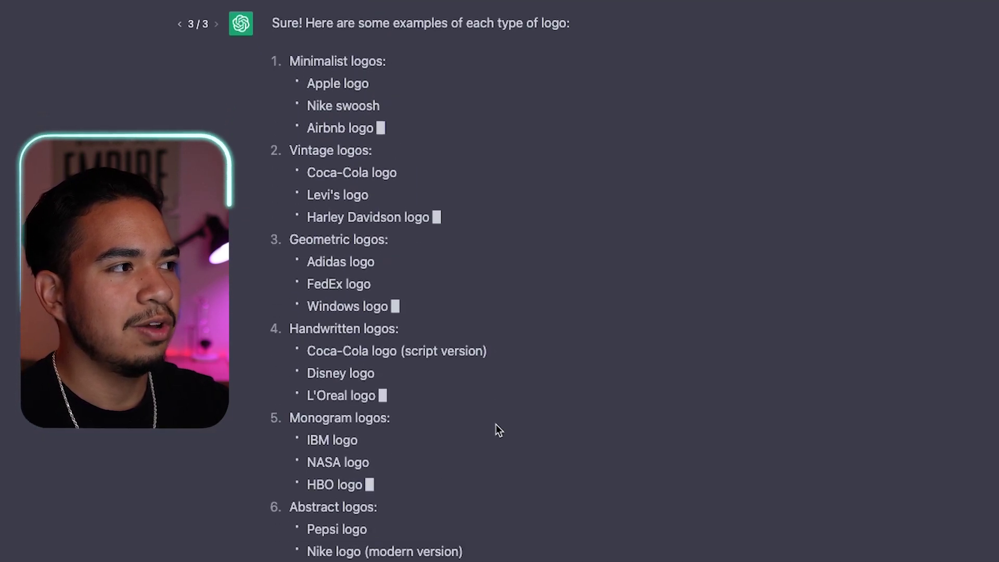
{"action": "scroll", "coordinate": [324, 117], "scroll_direction": "up", "scroll_amount": 2}
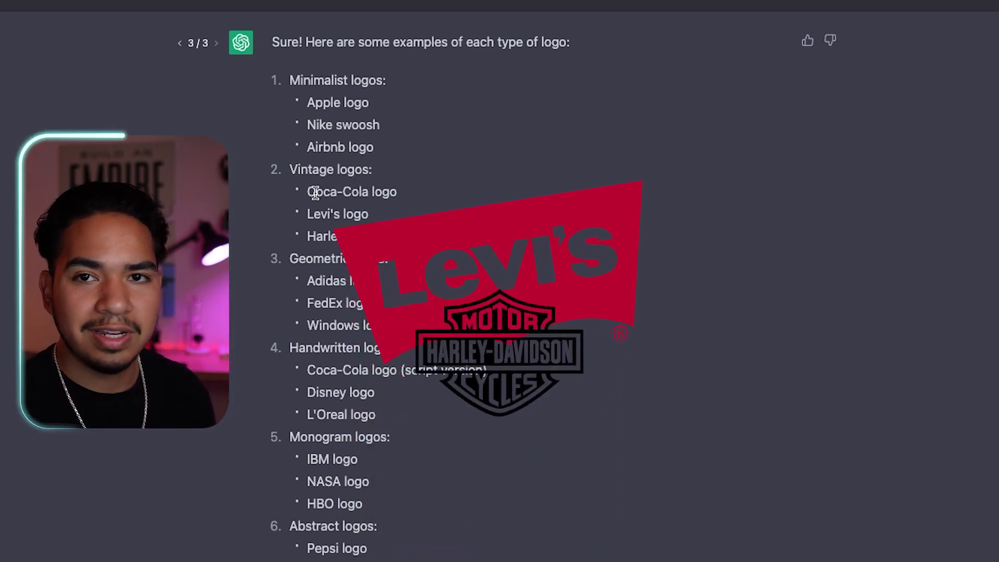
{"action": "scroll", "coordinate": [316, 192], "scroll_direction": "down", "scroll_amount": 5}
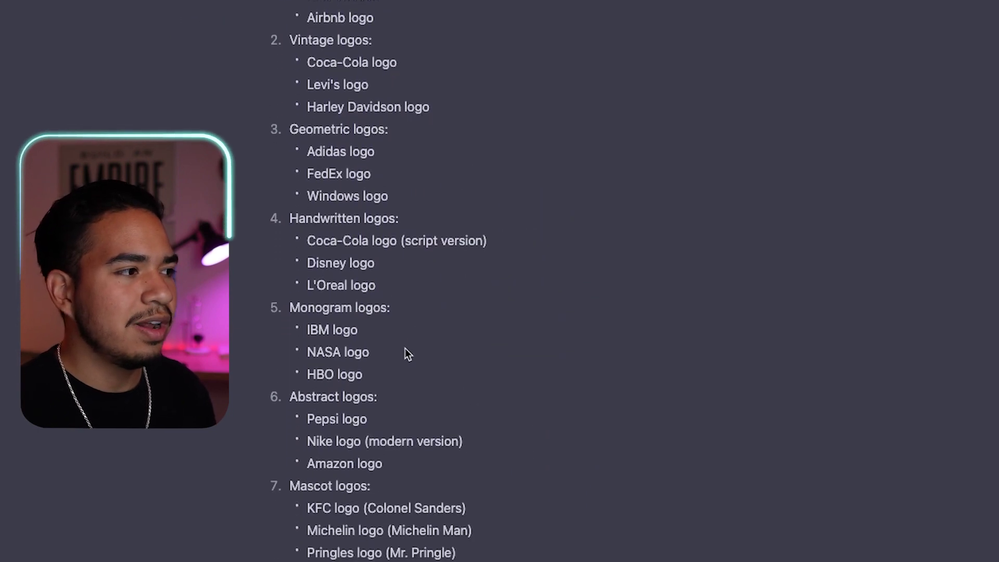
{"action": "scroll", "coordinate": [408, 354], "scroll_direction": "down", "scroll_amount": 6}
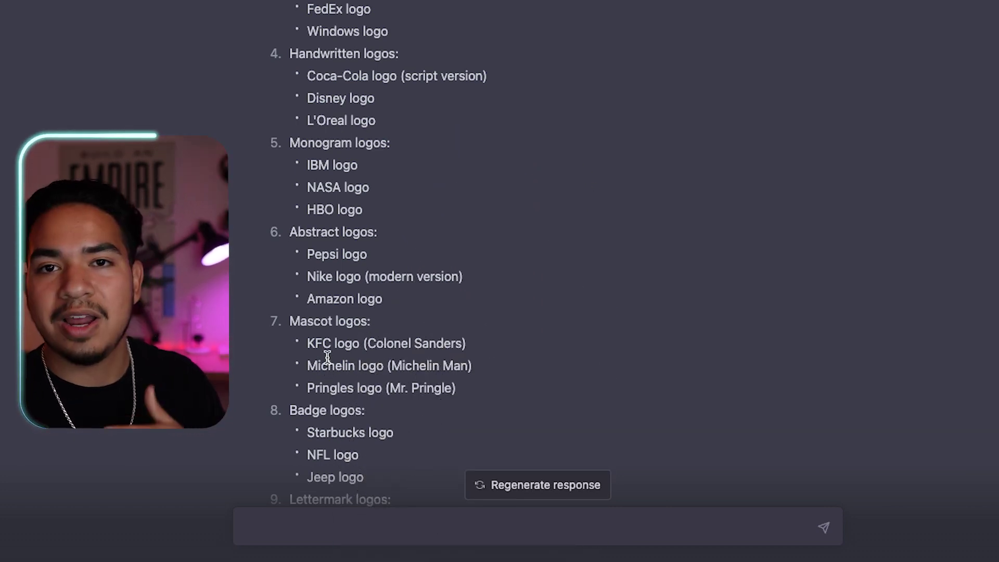
{"action": "scroll", "coordinate": [306, 324], "scroll_direction": "down", "scroll_amount": 1}
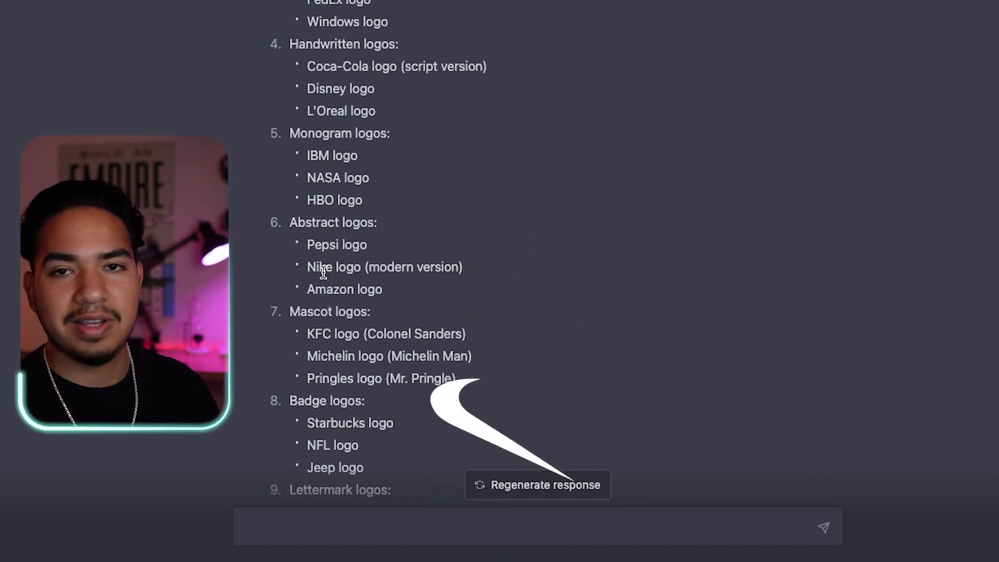
{"action": "scroll", "coordinate": [319, 285], "scroll_direction": "down", "scroll_amount": 1}
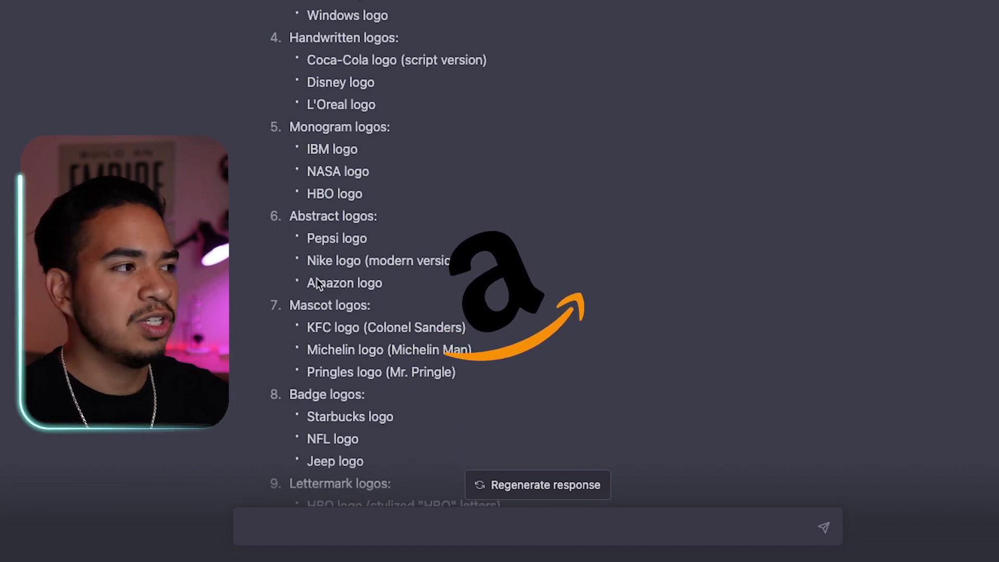
{"action": "scroll", "coordinate": [318, 275], "scroll_direction": "down", "scroll_amount": 4}
{"action": "scroll", "coordinate": [318, 275], "scroll_direction": "up", "scroll_amount": 4}
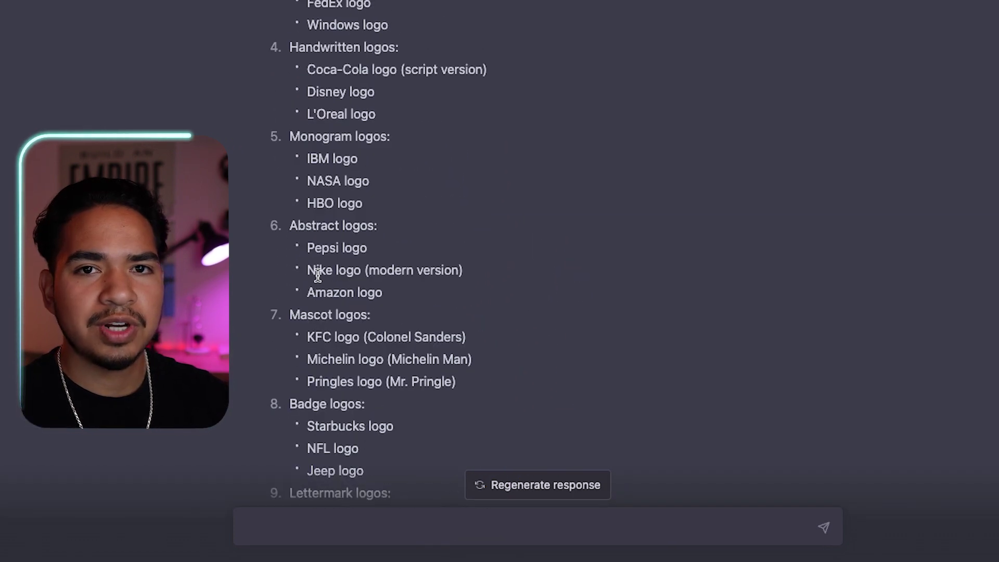
{"action": "scroll", "coordinate": [318, 276], "scroll_direction": "up", "scroll_amount": 2}
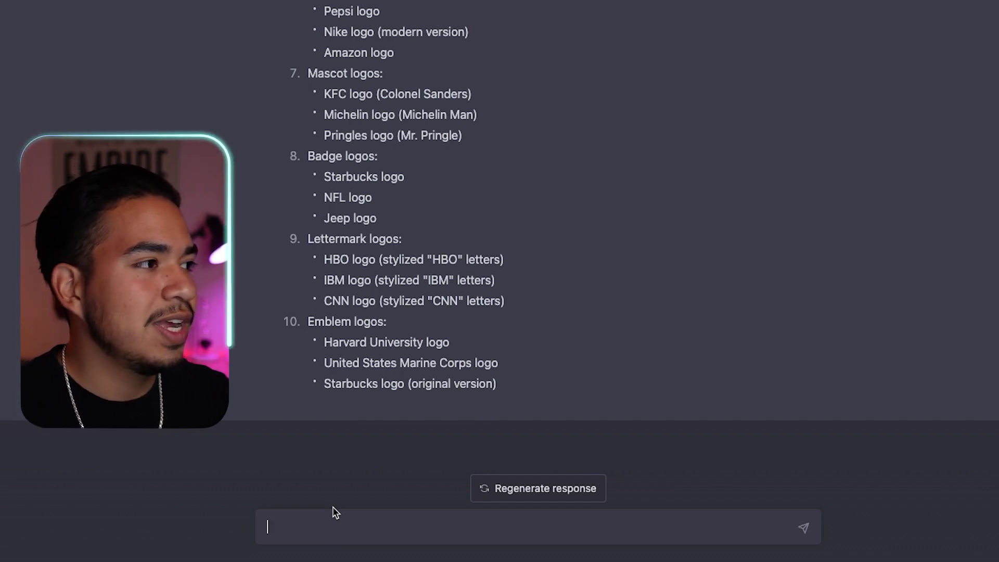
Ask for ten popular mascot logo templates, then resend the prompt for minimalist logos
{"action": "type", "text": "Pl"}
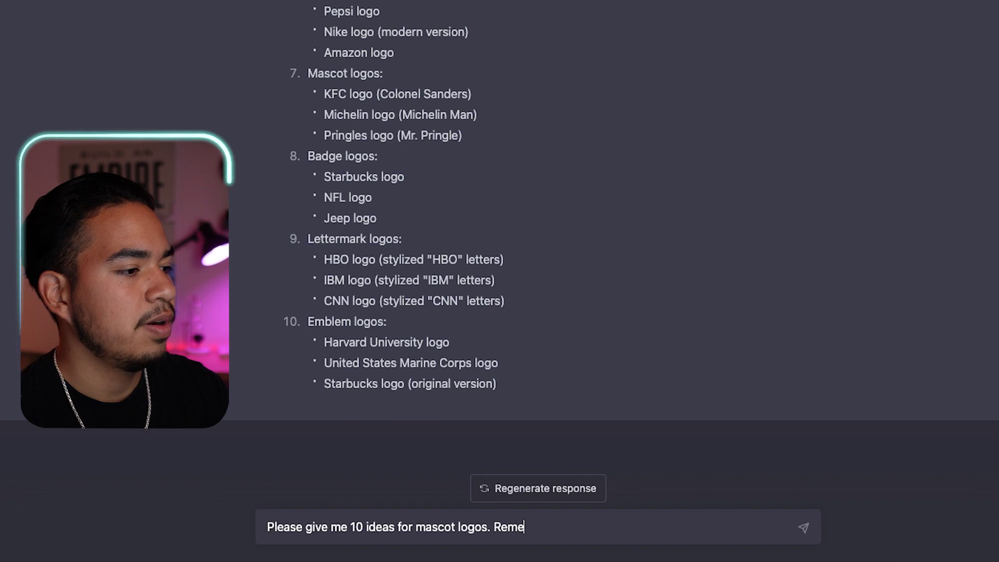
{"action": "type", "text": "mber they shou"}
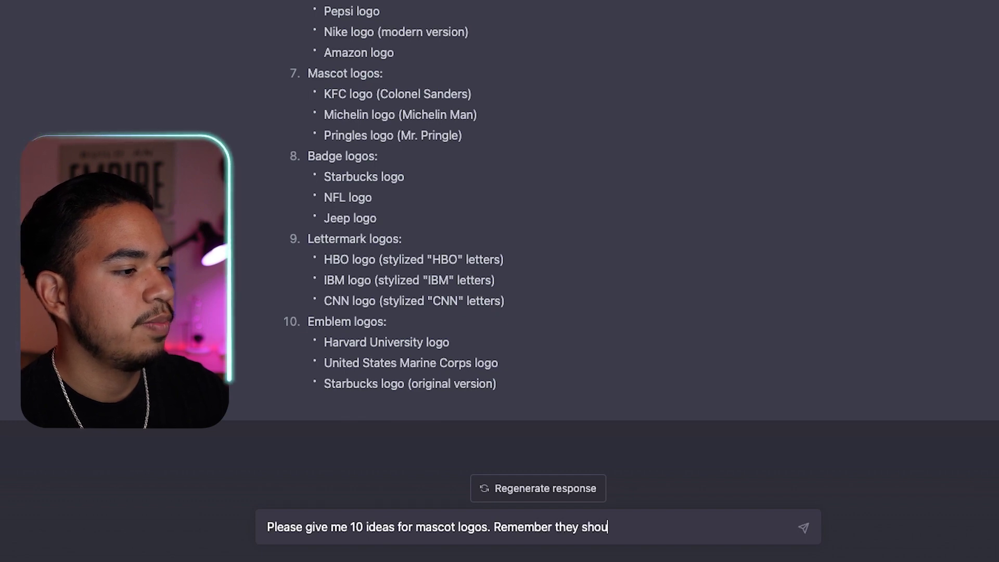
{"action": "type", "text": "ld be popul"}
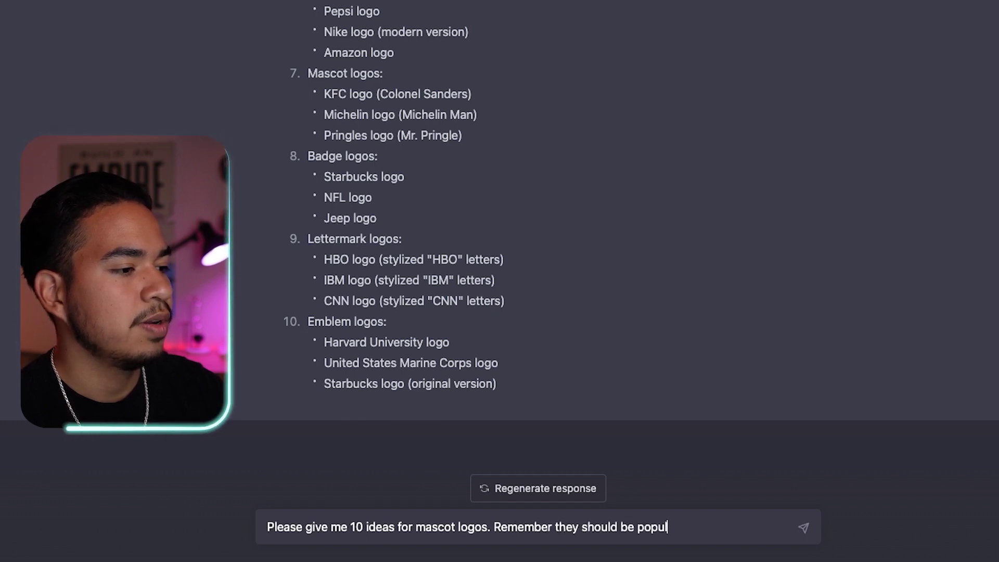
{"action": "type", "text": "ar templates"}
{"action": "key", "text": "Return"}
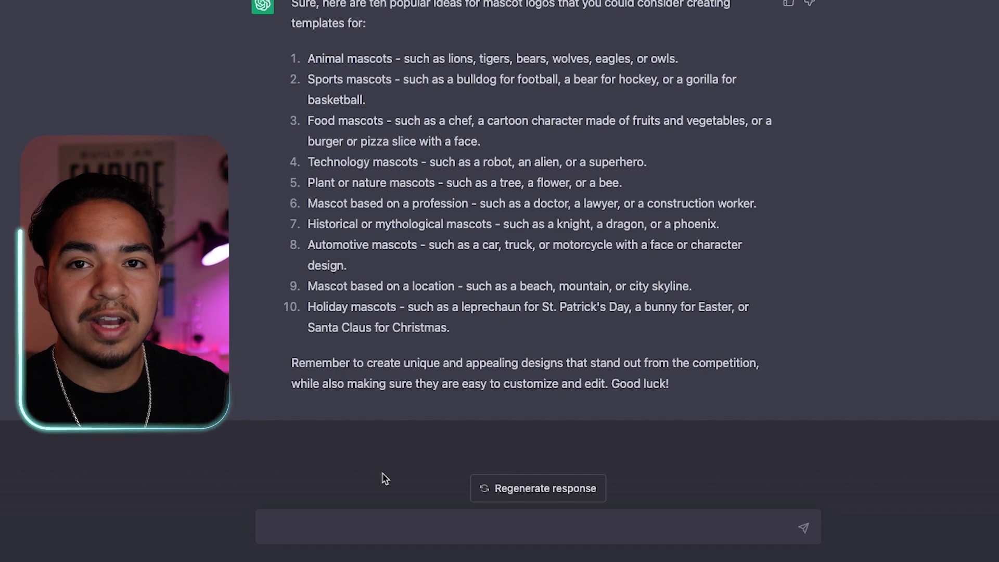
{"action": "type", "text": "Please give me 10 ideas for mascot logos. Remember they should be popular templates"}
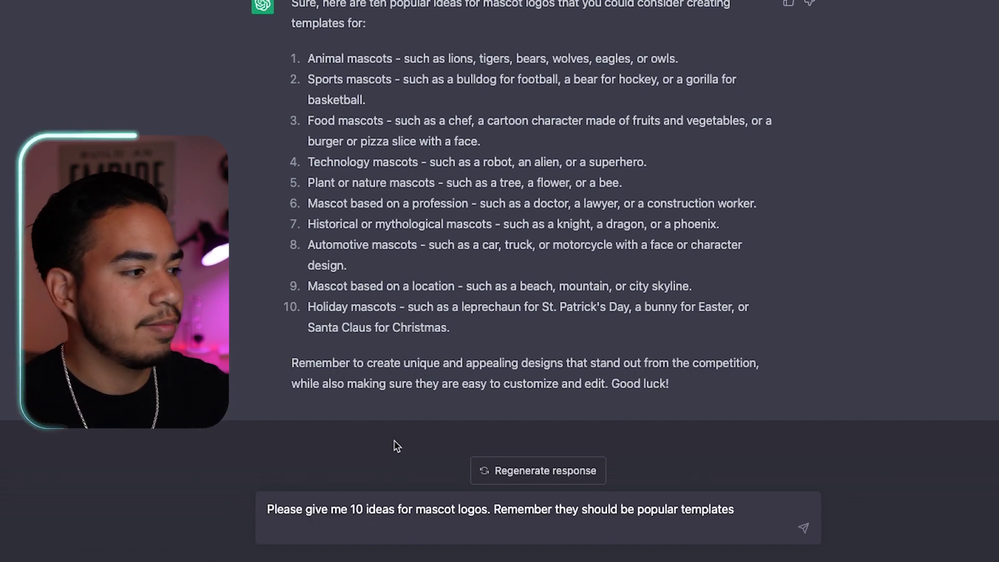
{"action": "key", "text": "Return"}
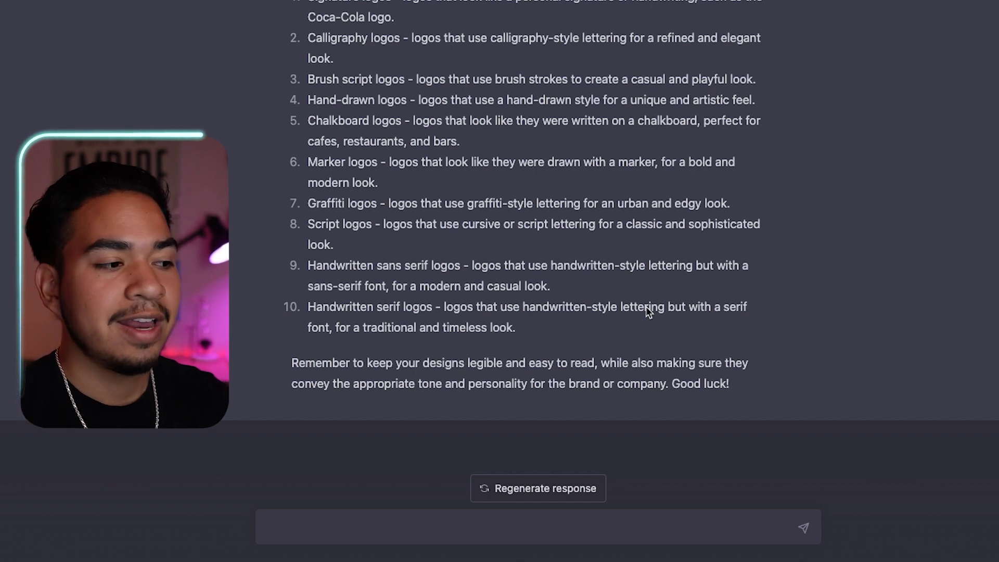
Ask for ten handwritten logo ideas 'with props/items'
{"action": "type", "text": "Please give me 10 ideas for handwritten logos. Remember they should be popular templates"}
{"action": "type", "text": "with props"}
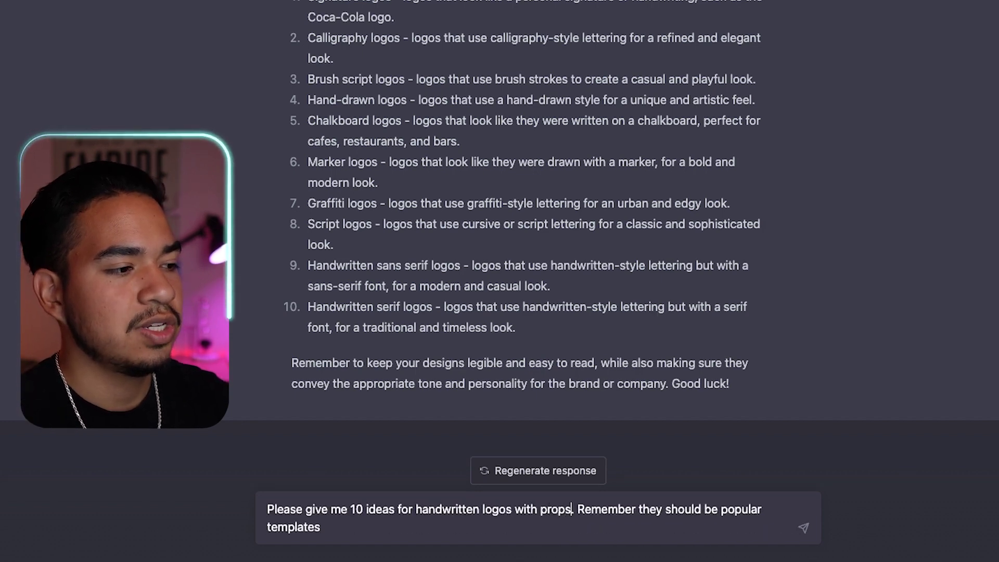
{"action": "type", "text": "/items"}
{"action": "key", "text": "Return"}
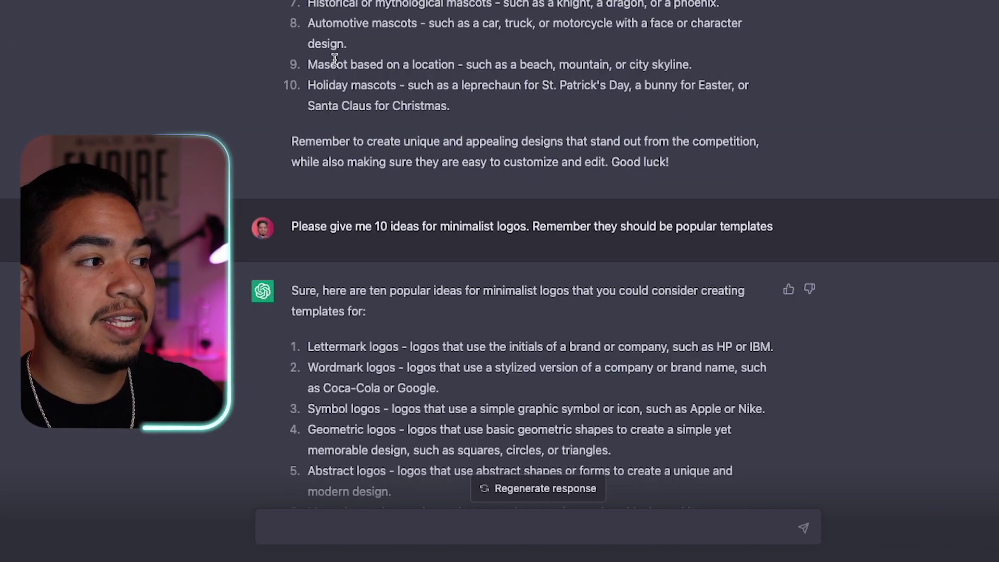
Highlight the animal mascot examples in item 1 of the earlier answer
{"action": "scroll", "coordinate": [334, 60], "scroll_direction": "up", "scroll_amount": 4}
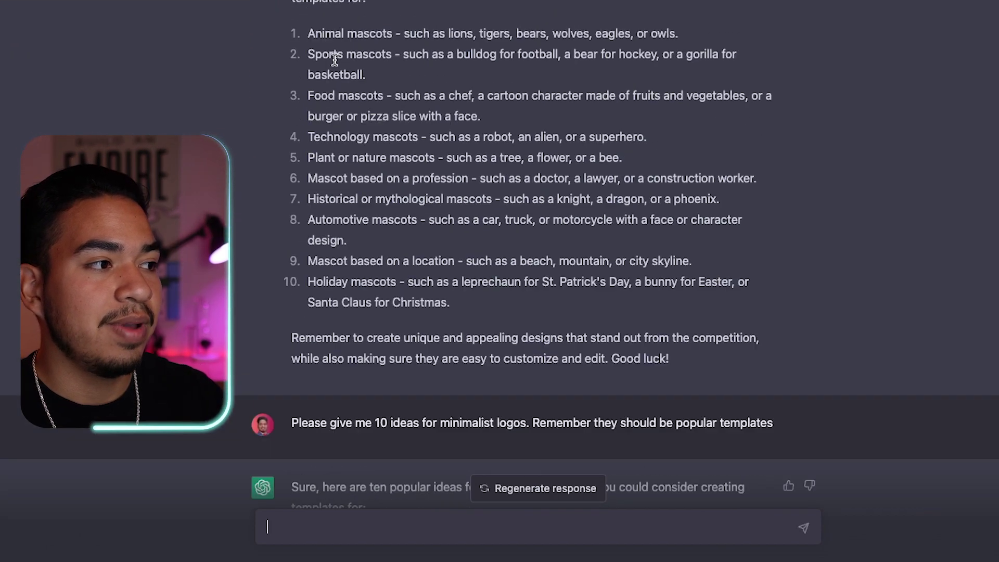
{"action": "scroll", "coordinate": [335, 60], "scroll_direction": "up", "scroll_amount": 2}
{"action": "scroll", "coordinate": [394, 104], "scroll_direction": "down", "scroll_amount": 1}
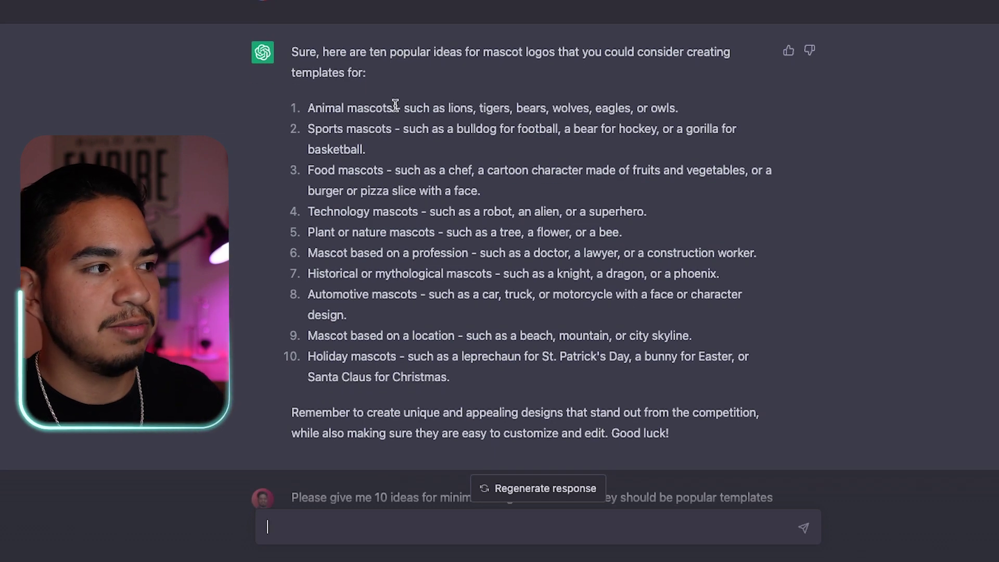
{"action": "left_click_drag", "start_coordinate": [416, 108], "coordinate": [666, 99]}
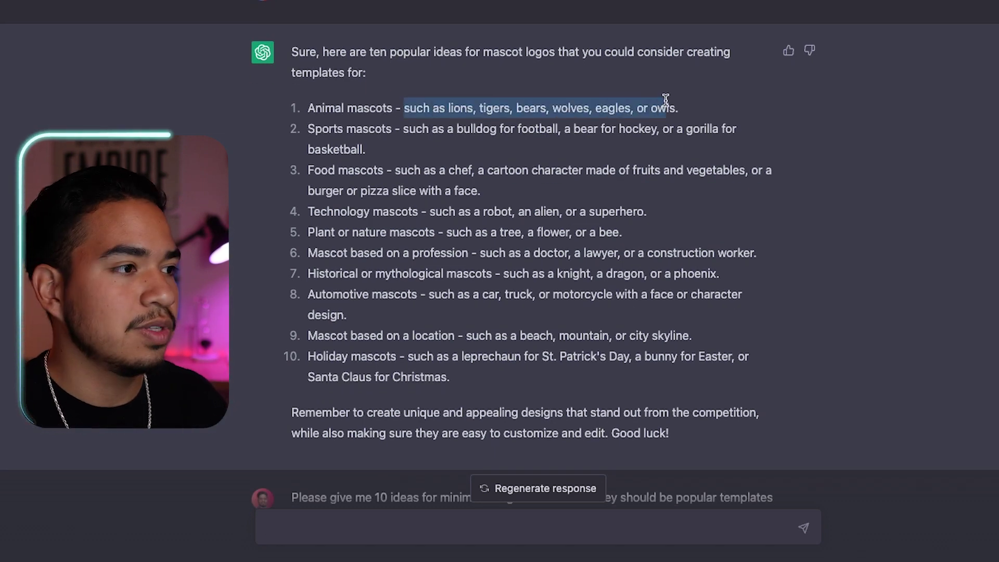
{"action": "left_click", "coordinate": [463, 100]}
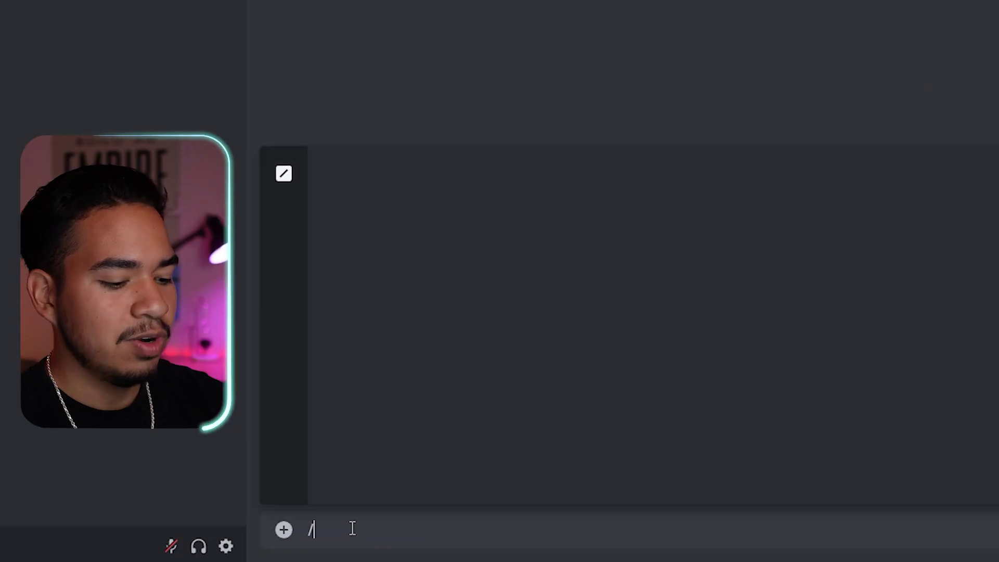
Switch the Midjourney model to version 5 via /settings
{"action": "type", "text": "settings"}
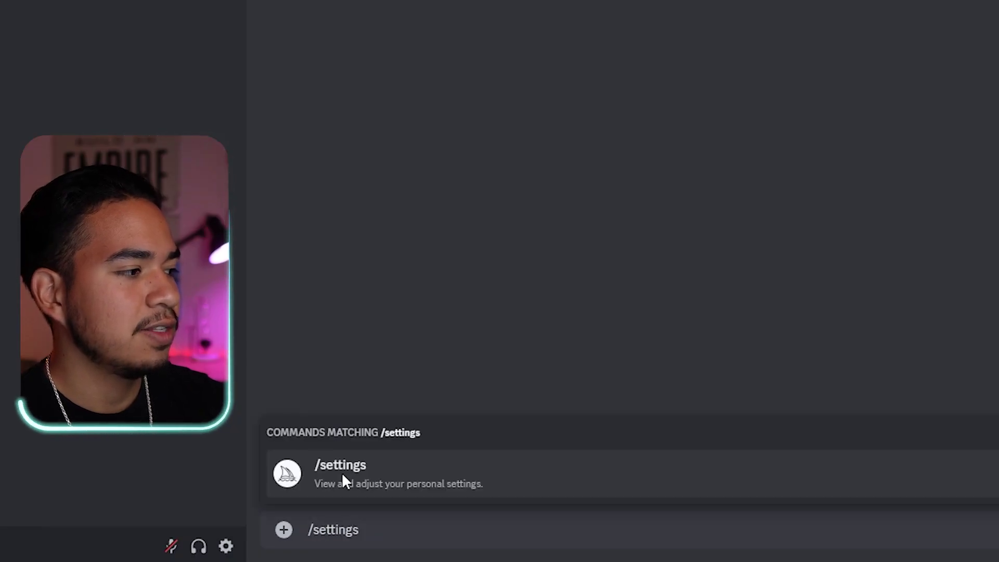
{"action": "left_click", "coordinate": [341, 472]}
{"action": "key", "text": "Return"}
{"action": "left_click", "coordinate": [828, 332]}
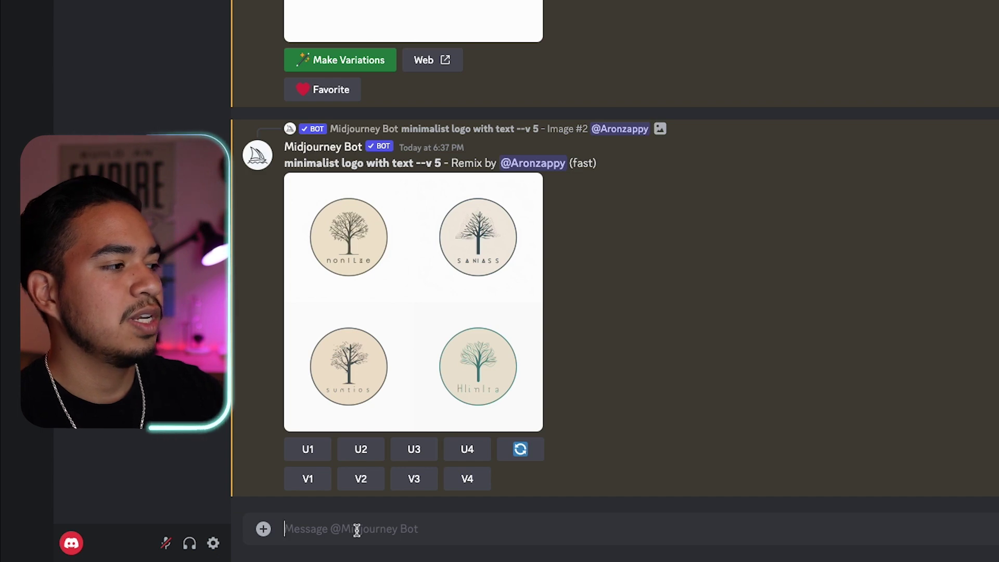
Generate owl grids for 'an owl logo' and 'a cute owl logo, icon vector'
{"action": "type", "text": "/imagine"}
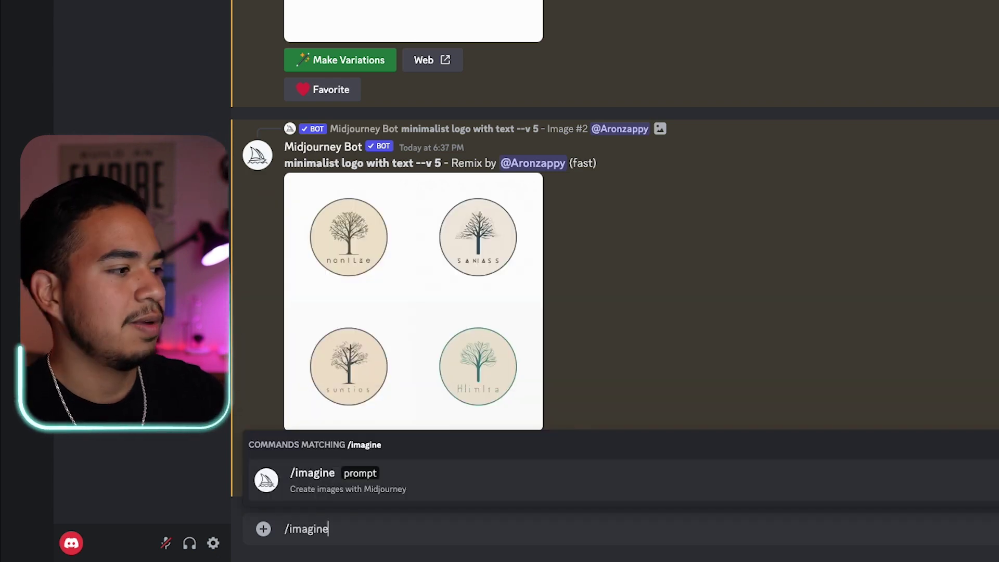
{"action": "key", "text": "Tab"}
{"action": "type", "text": "an"}
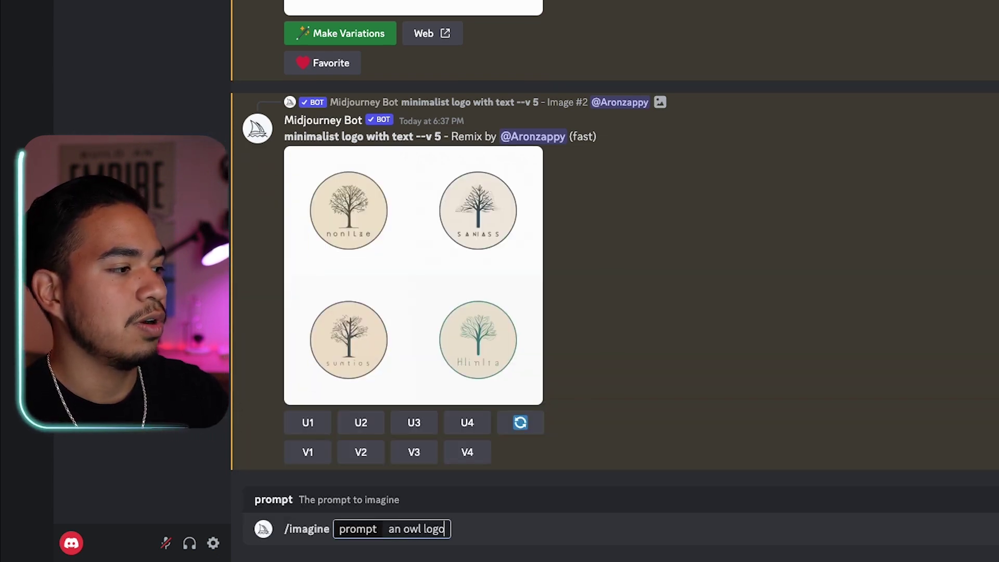
{"action": "key", "text": "Return"}
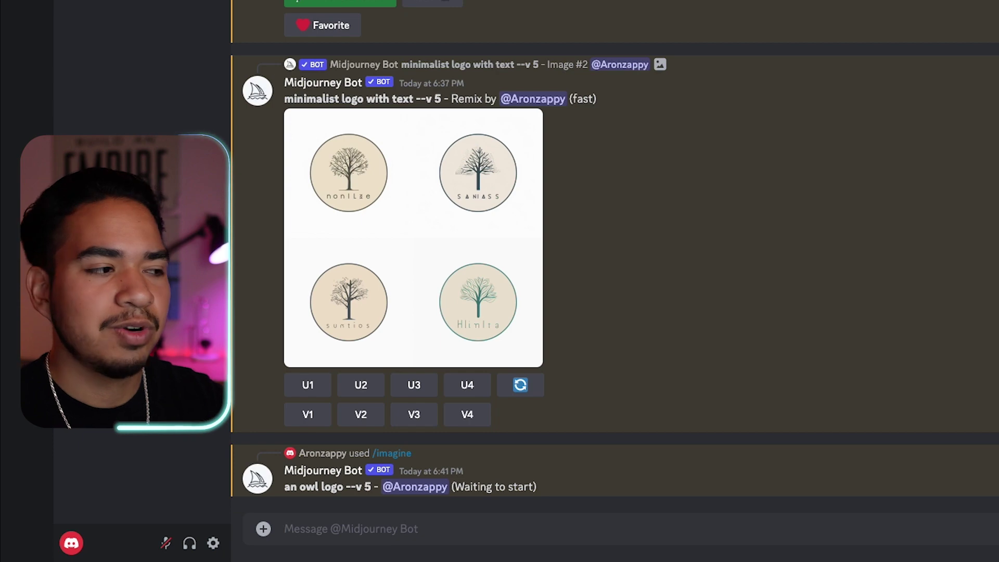
{"action": "type", "text": "/ima"}
{"action": "key", "text": "Tab"}
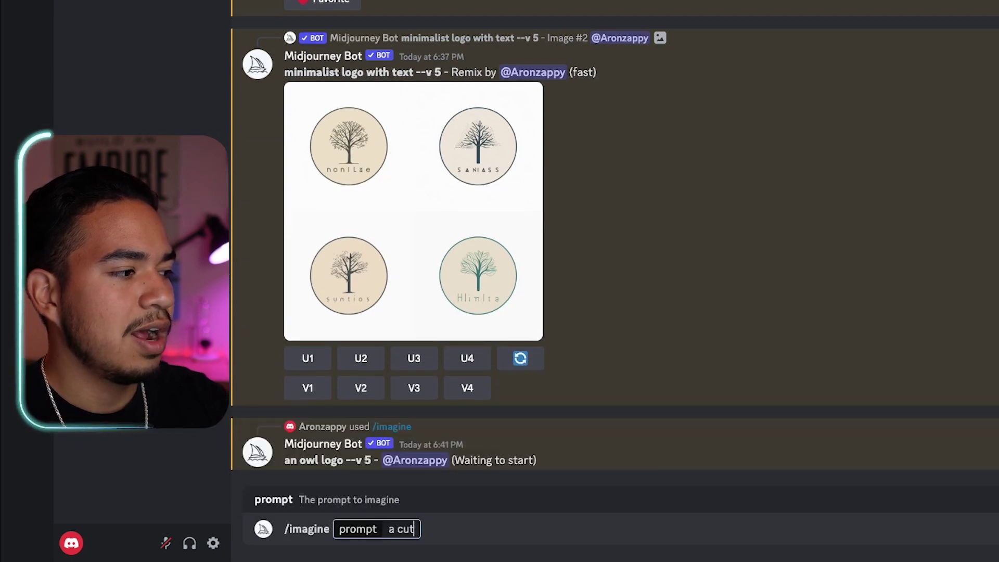
{"action": "type", "text": "a cute owl logo"}
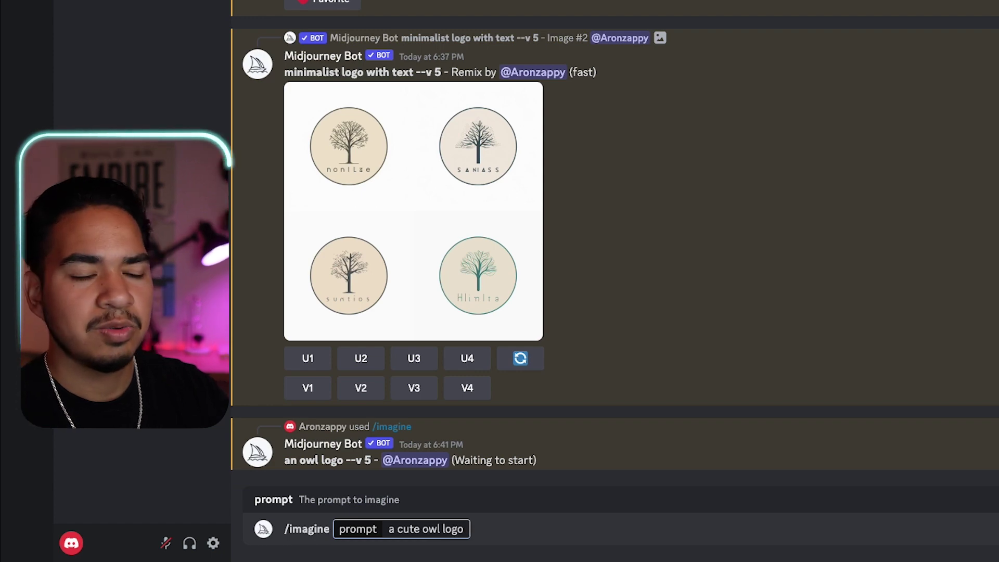
{"action": "type", "text": ", icon v"}
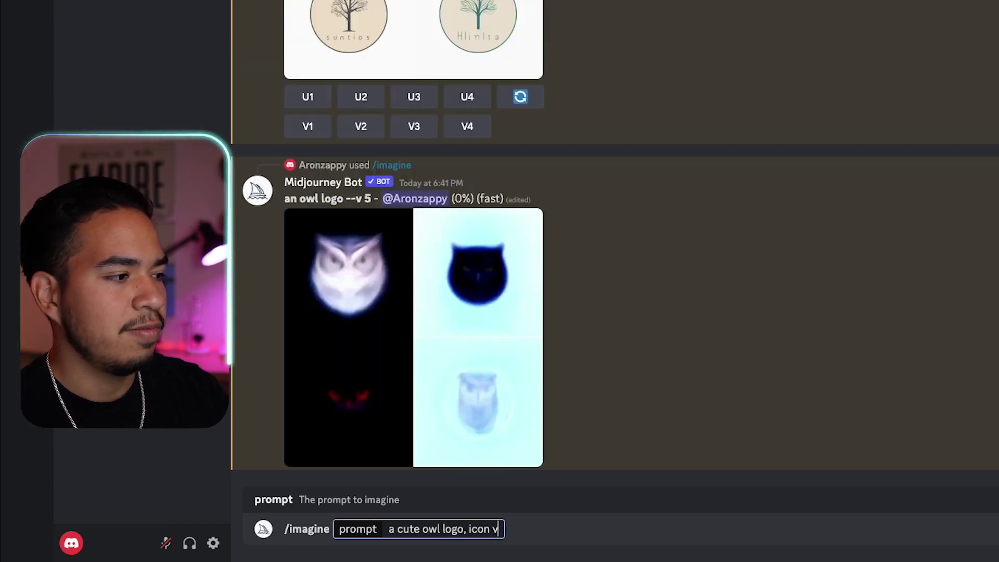
{"action": "type", "text": "ector"}
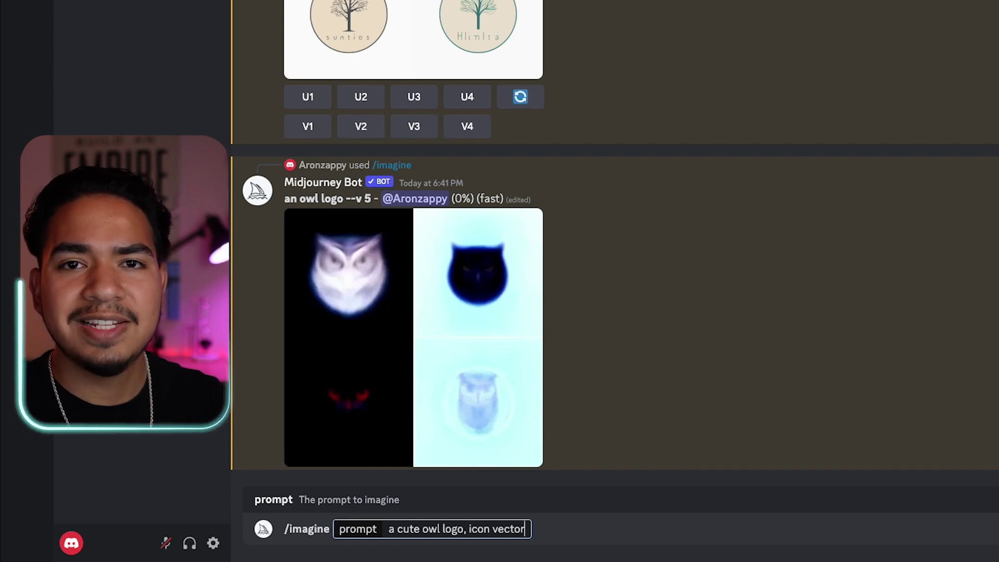
{"action": "key", "text": "Return"}
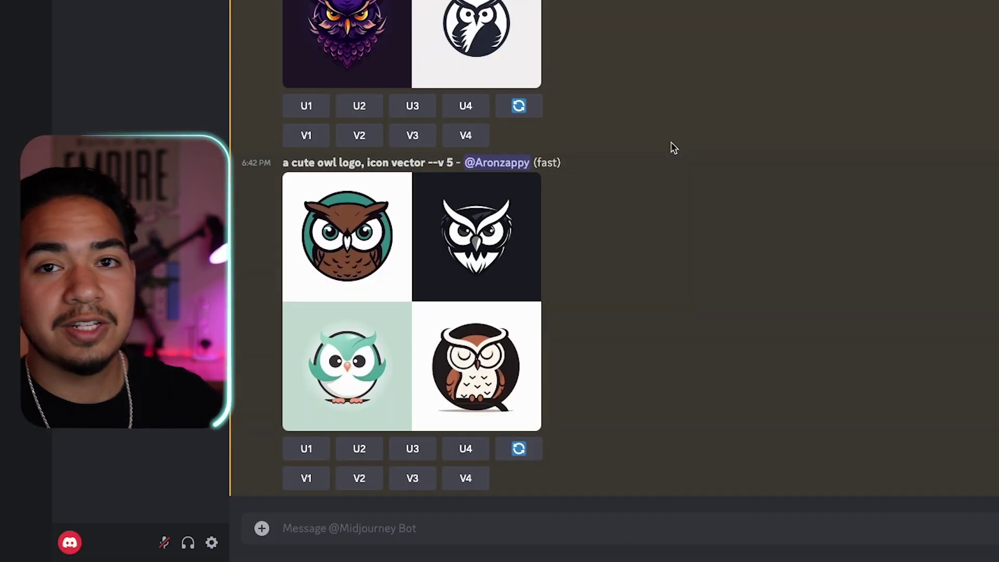
Inspect the cute owl grid, then upscale the fourth owl (U4) from the owl logo grid
{"action": "left_click", "coordinate": [512, 234]}
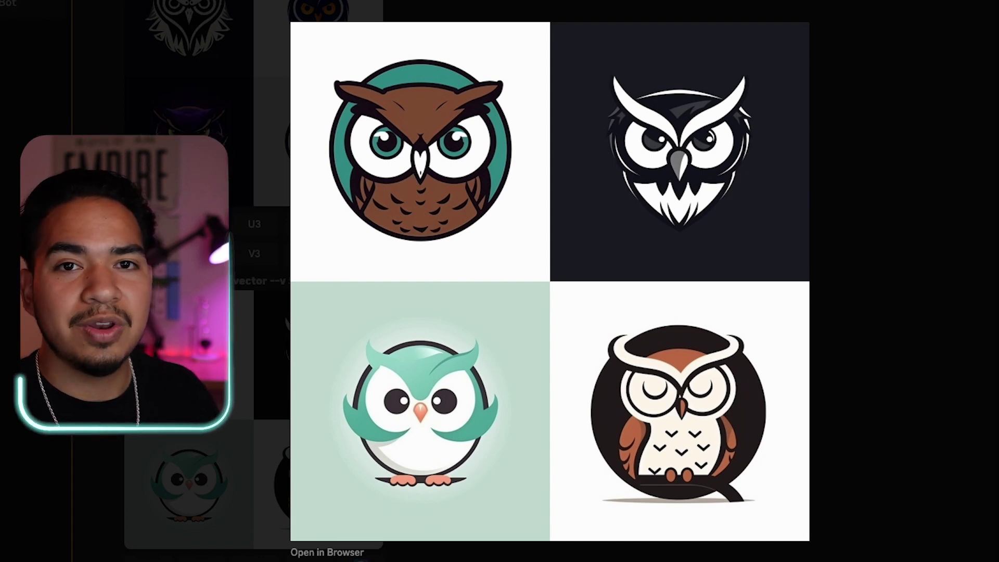
{"action": "key", "text": "Escape"}
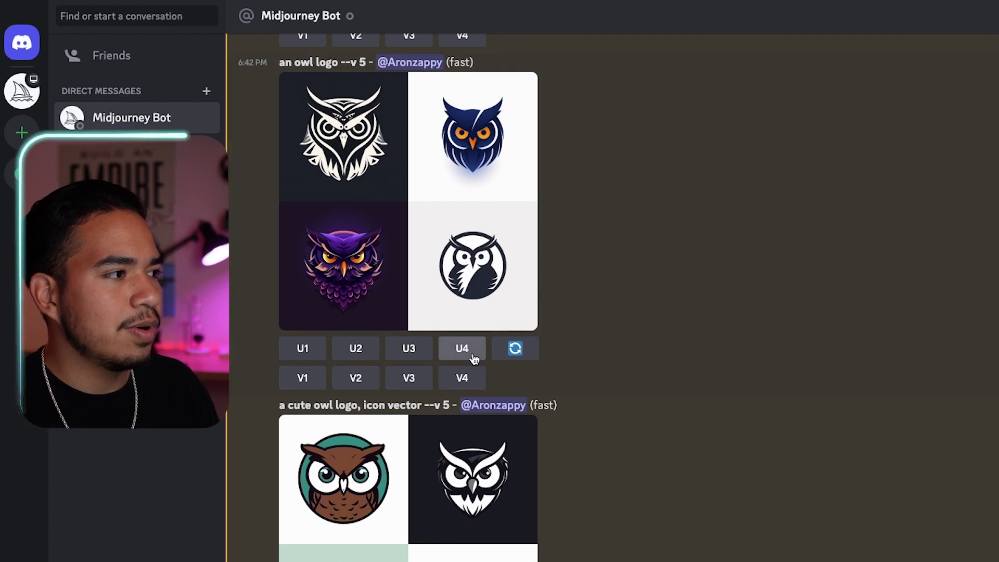
{"action": "left_click", "coordinate": [473, 359]}
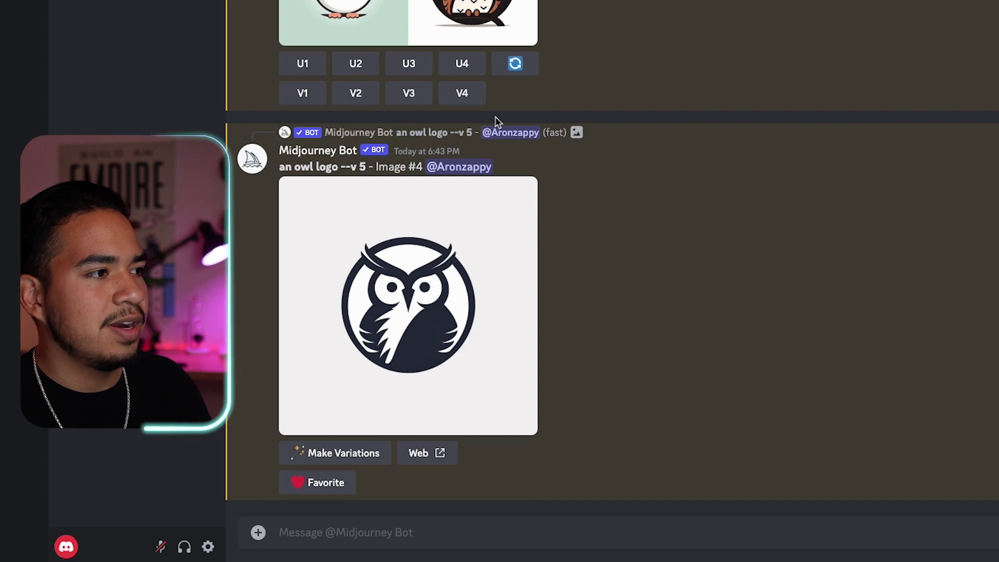
Preview the upscaled owl, then upscale the fourth, sleeping owl from the cute grid
{"action": "left_click", "coordinate": [335, 380]}
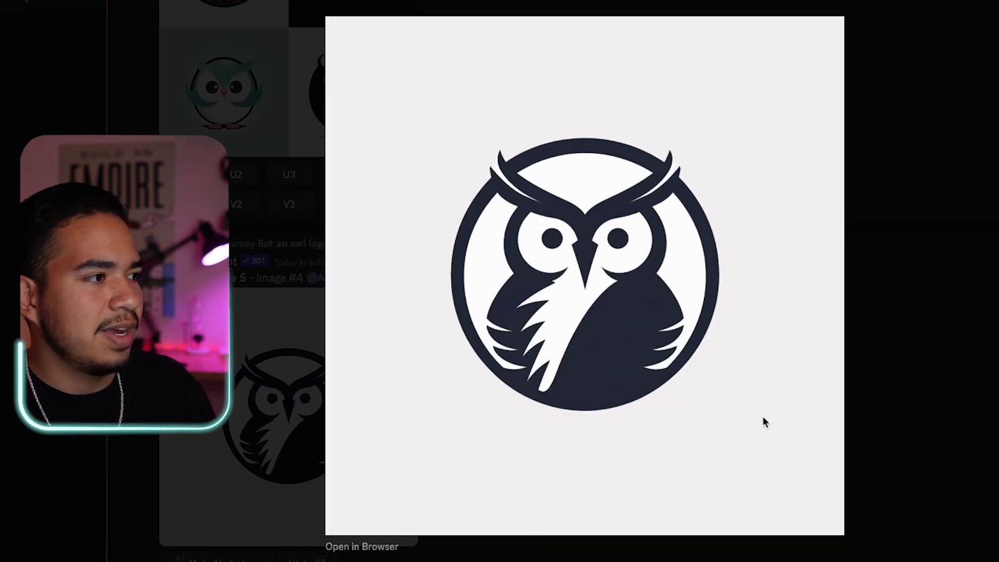
{"action": "left_click", "coordinate": [914, 303]}
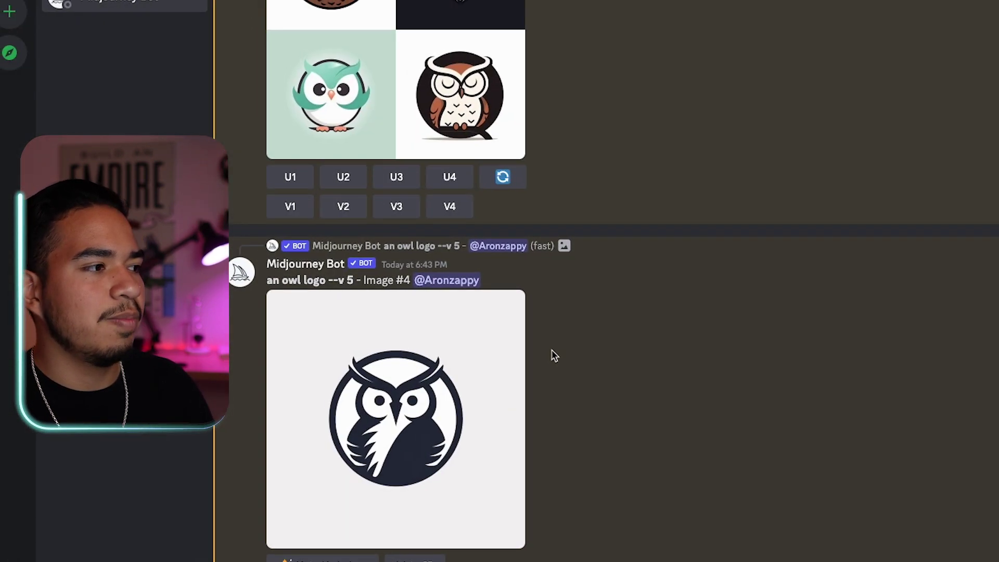
{"action": "scroll", "coordinate": [553, 355], "scroll_direction": "up", "scroll_amount": 4}
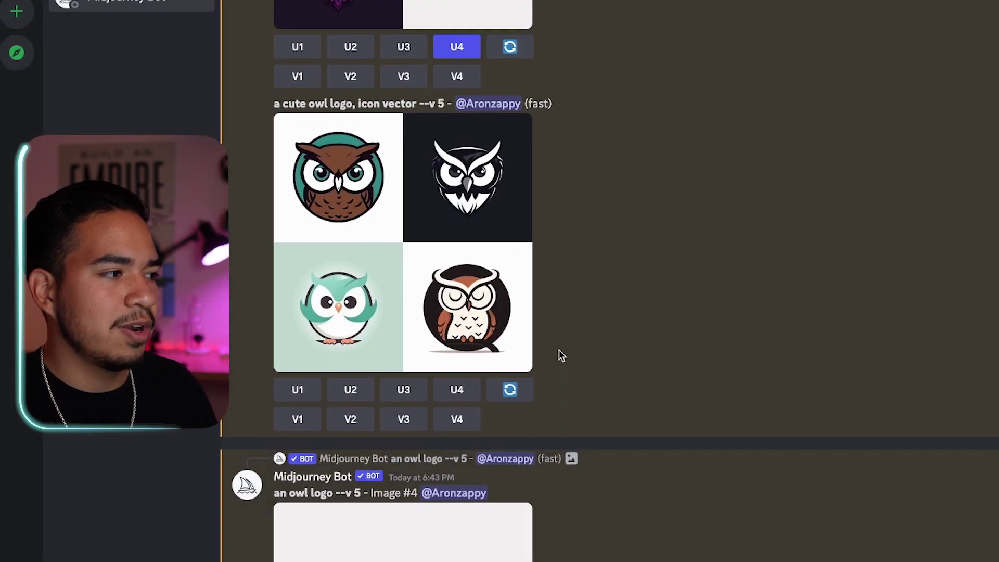
{"action": "left_click", "coordinate": [459, 390]}
{"action": "scroll", "coordinate": [474, 370], "scroll_direction": "down", "scroll_amount": 5}
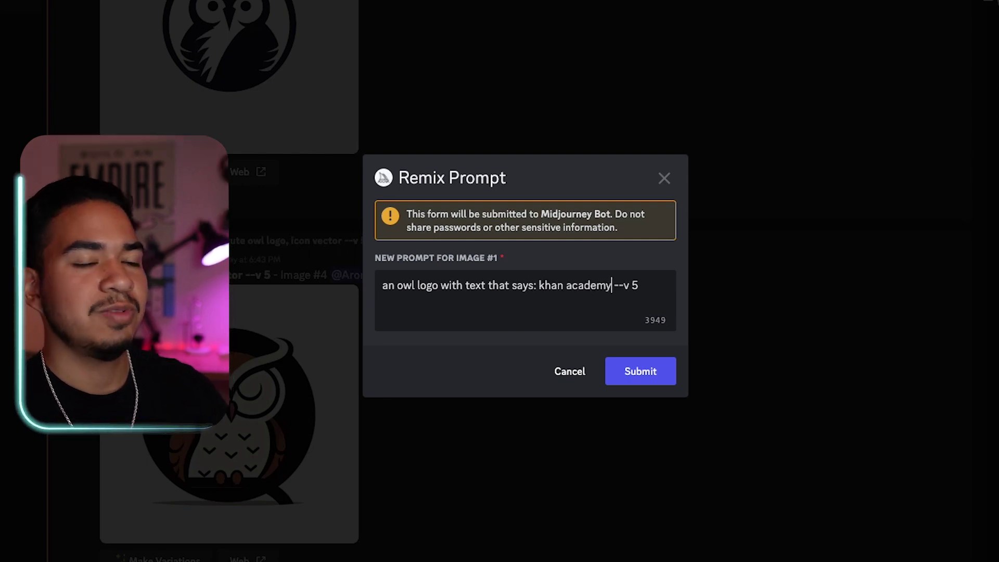
Submit the 'khan academy' text remix and remixed variations of the sleeping owl
{"action": "left_click", "coordinate": [653, 368]}
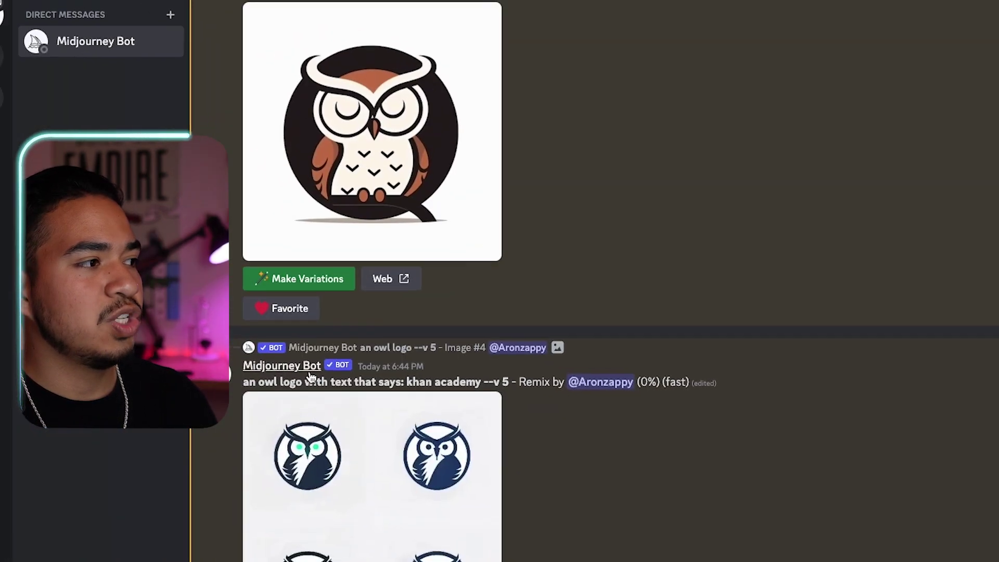
{"action": "left_click", "coordinate": [351, 313]}
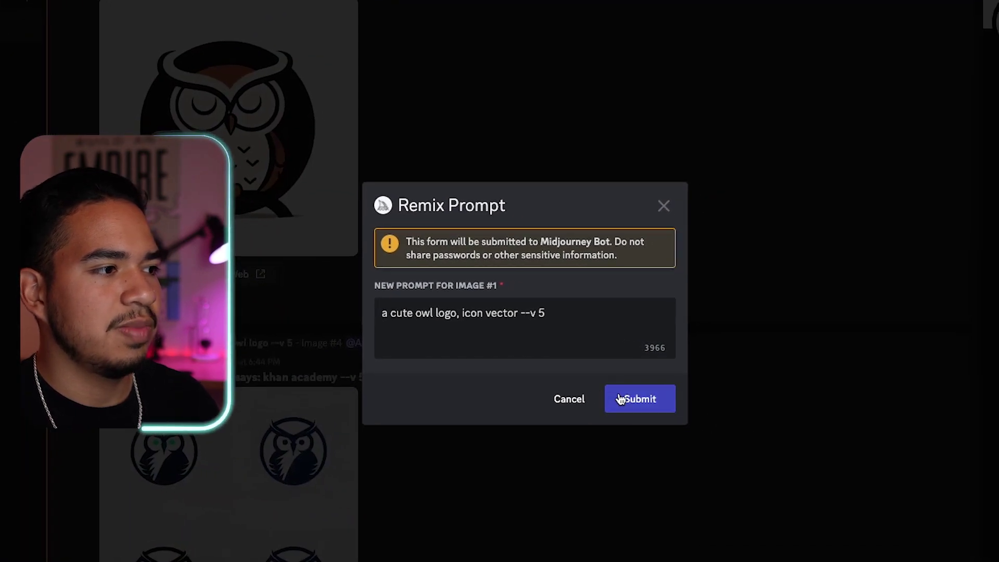
{"action": "left_click", "coordinate": [620, 400]}
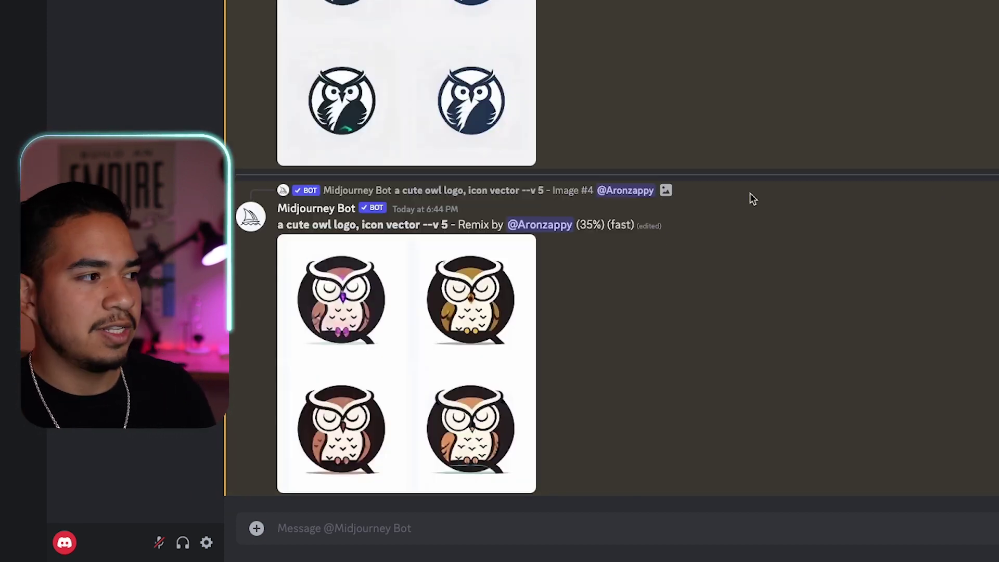
Enlarge the four khan academy owl variations to compare them
{"action": "left_click", "coordinate": [454, 262]}
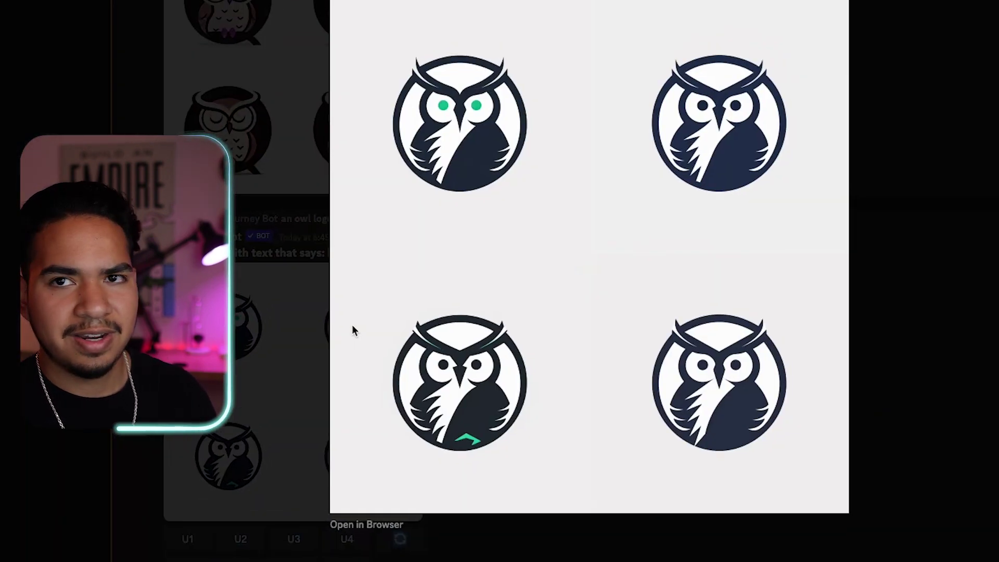
{"action": "left_click", "coordinate": [231, 359]}
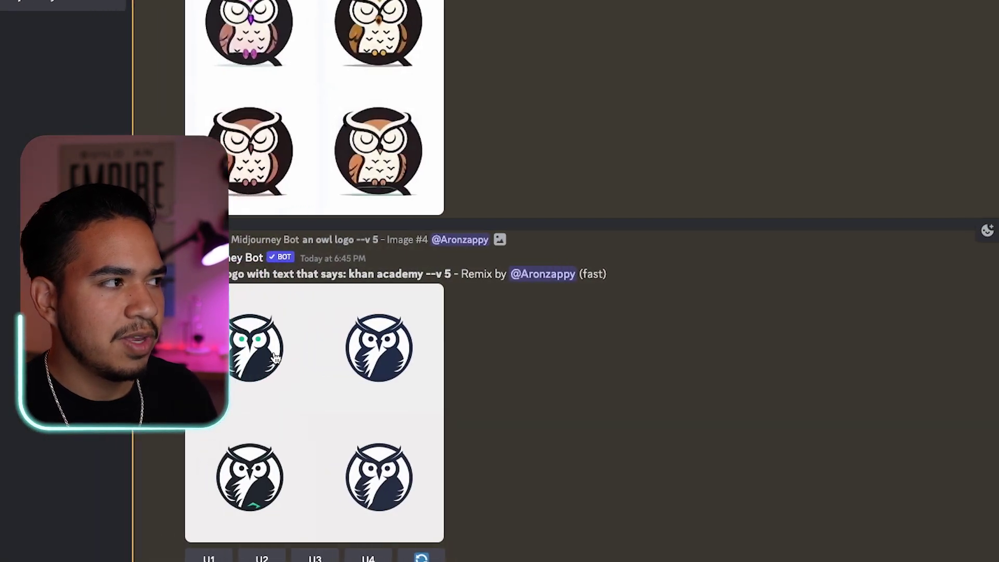
{"action": "scroll", "coordinate": [364, 351], "scroll_direction": "up", "scroll_amount": 10}
{"action": "scroll", "coordinate": [371, 357], "scroll_direction": "up", "scroll_amount": 2}
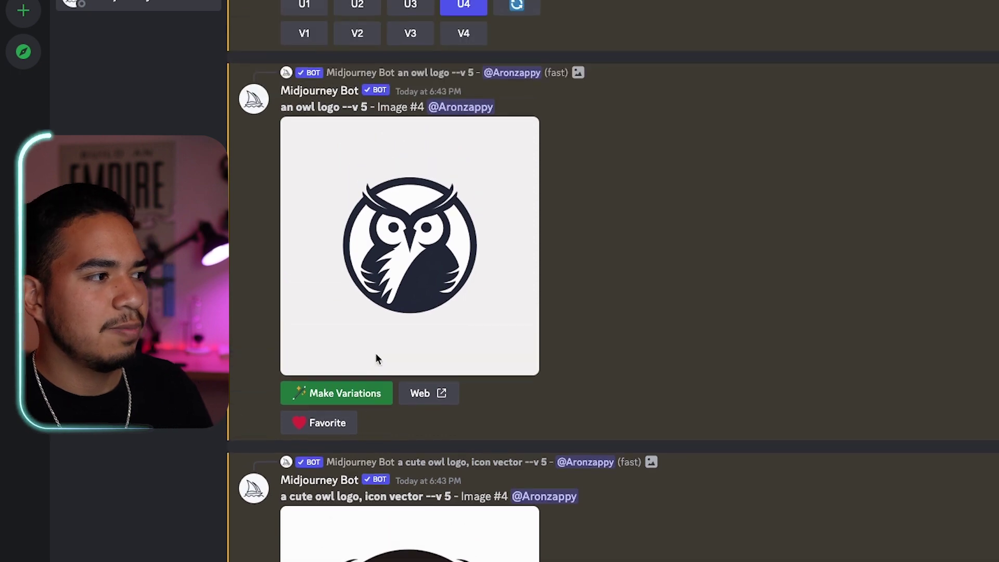
Open the upscaled owl logo's page on Midjourney web and scroll through its related designs
{"action": "left_click", "coordinate": [423, 399]}
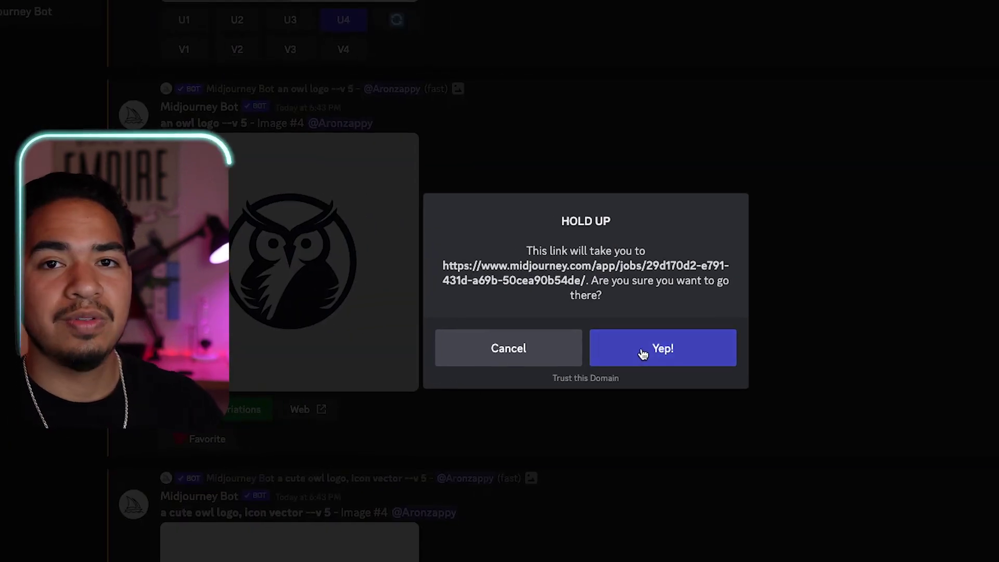
{"action": "left_click", "coordinate": [643, 354]}
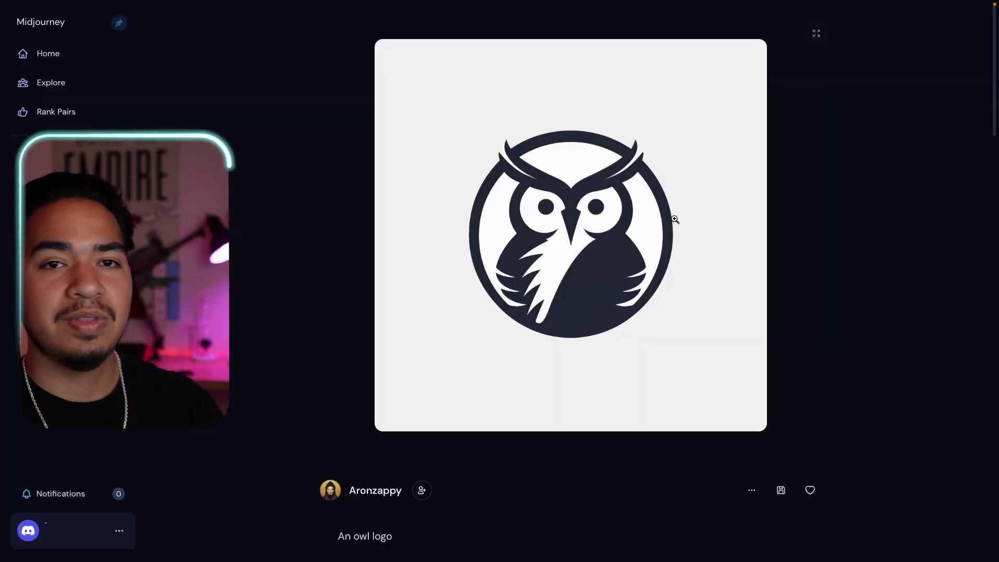
{"action": "scroll", "coordinate": [636, 322], "scroll_direction": "down", "scroll_amount": 8}
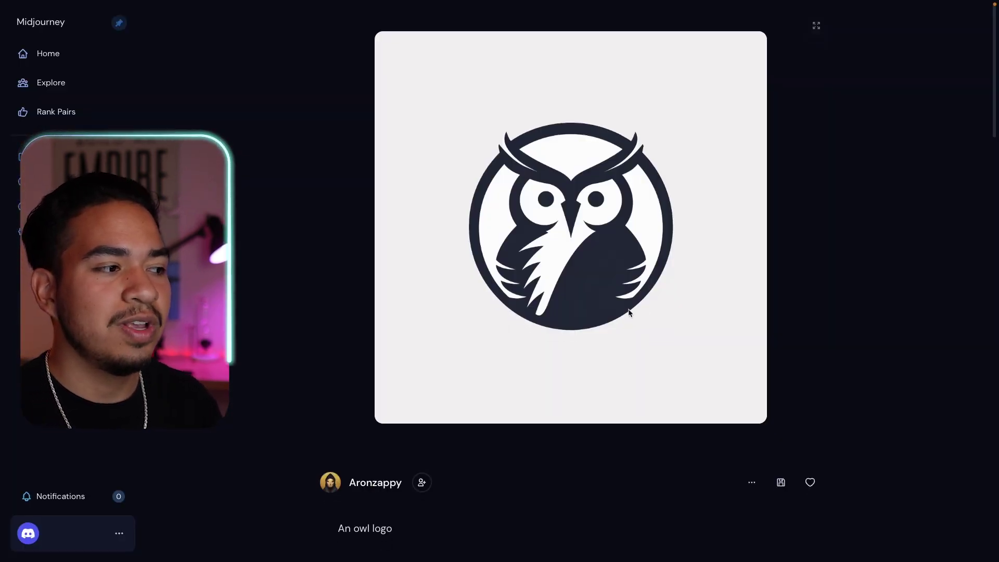
{"action": "scroll", "coordinate": [372, 301], "scroll_direction": "down", "scroll_amount": 5}
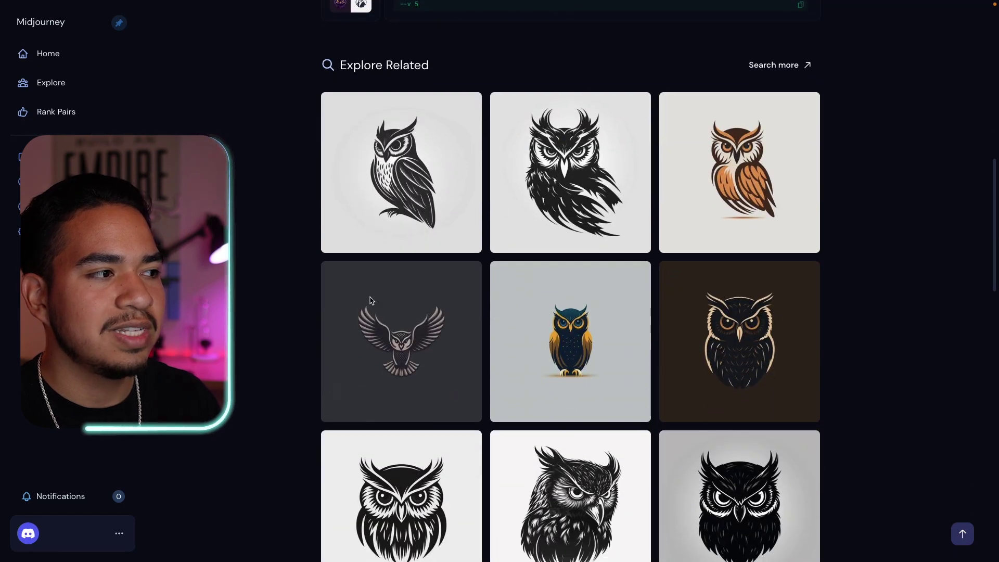
{"action": "scroll", "coordinate": [434, 307], "scroll_direction": "down", "scroll_amount": 12}
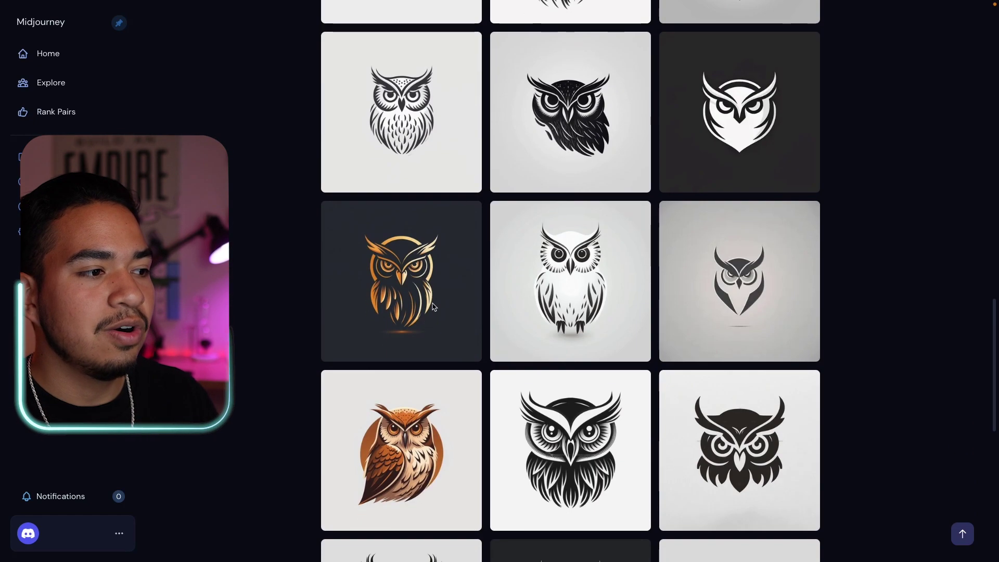
{"action": "scroll", "coordinate": [434, 307], "scroll_direction": "down", "scroll_amount": 10}
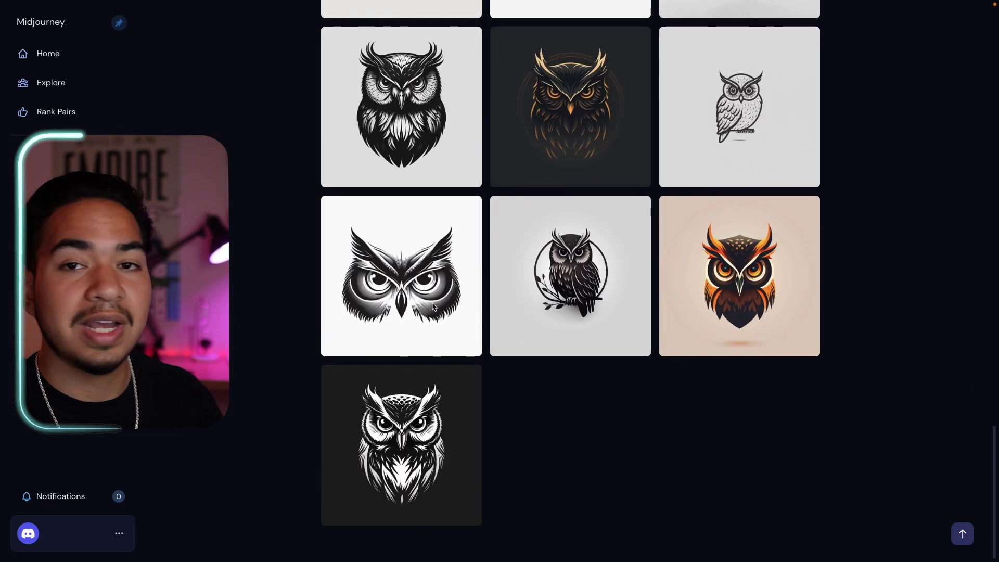
{"action": "scroll", "coordinate": [433, 307], "scroll_direction": "up", "scroll_amount": 12}
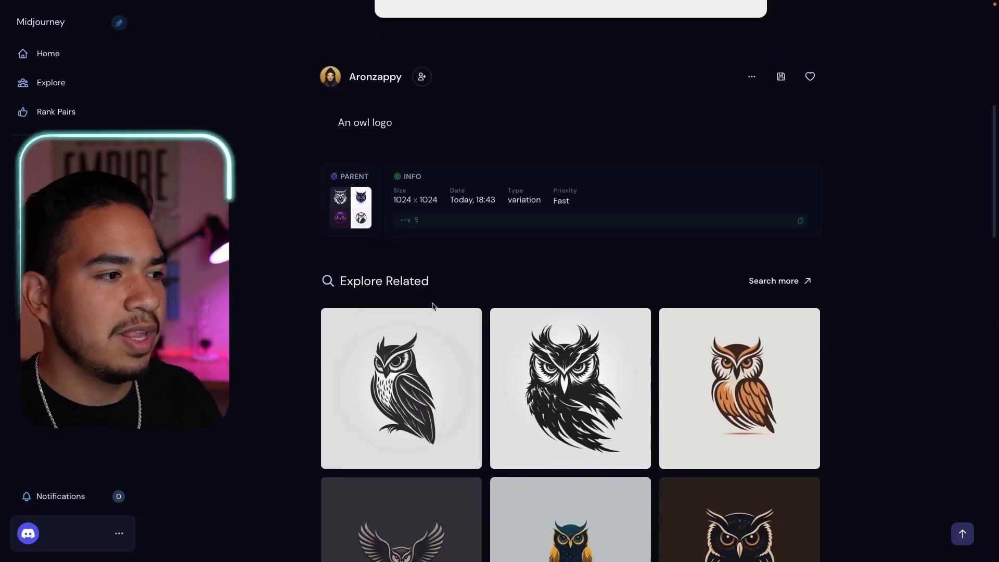
{"action": "scroll", "coordinate": [433, 307], "scroll_direction": "down", "scroll_amount": 3}
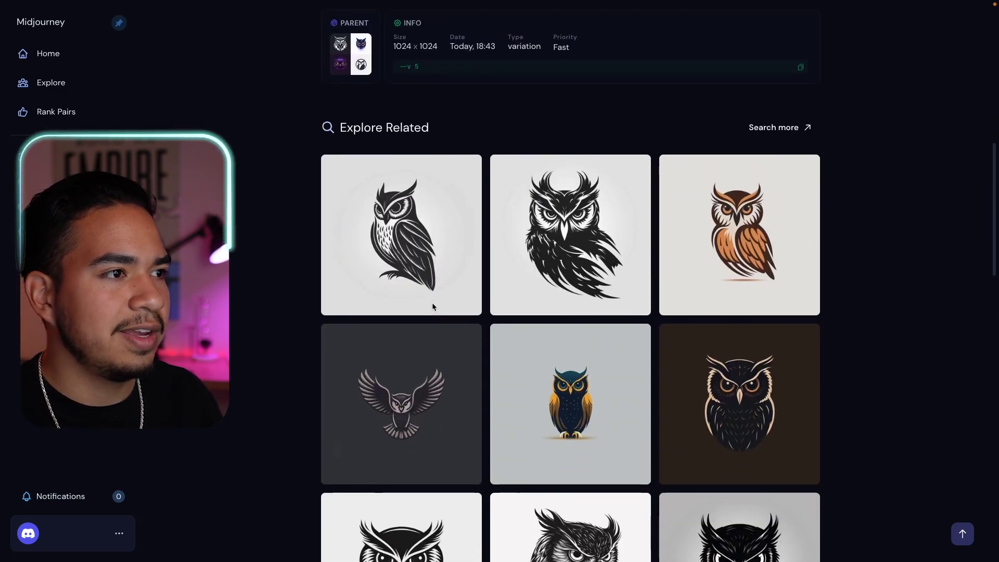
Open the blue owl logo's detail page and browse its related logos
{"action": "left_click", "coordinate": [540, 367]}
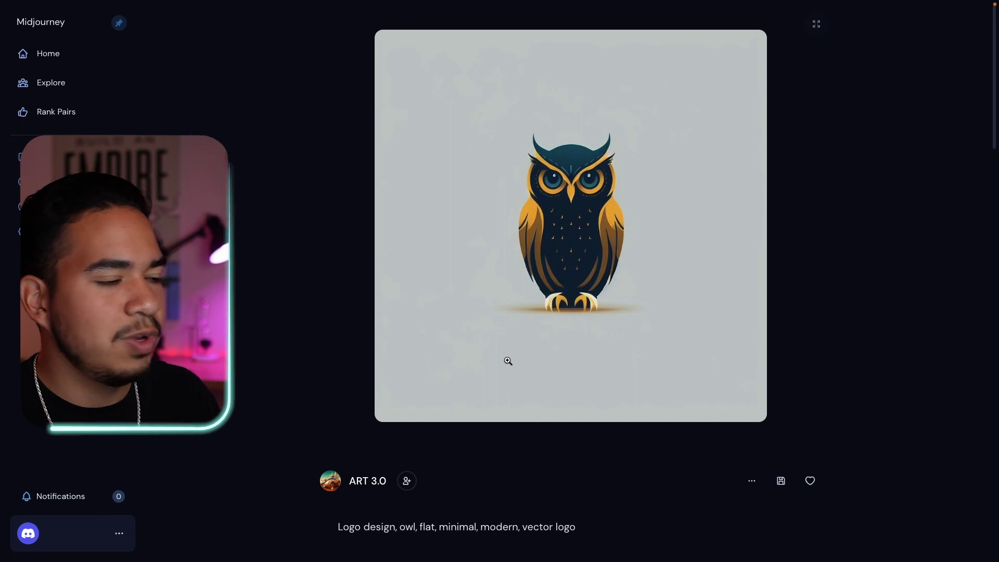
{"action": "scroll", "coordinate": [508, 361], "scroll_direction": "down", "scroll_amount": 1}
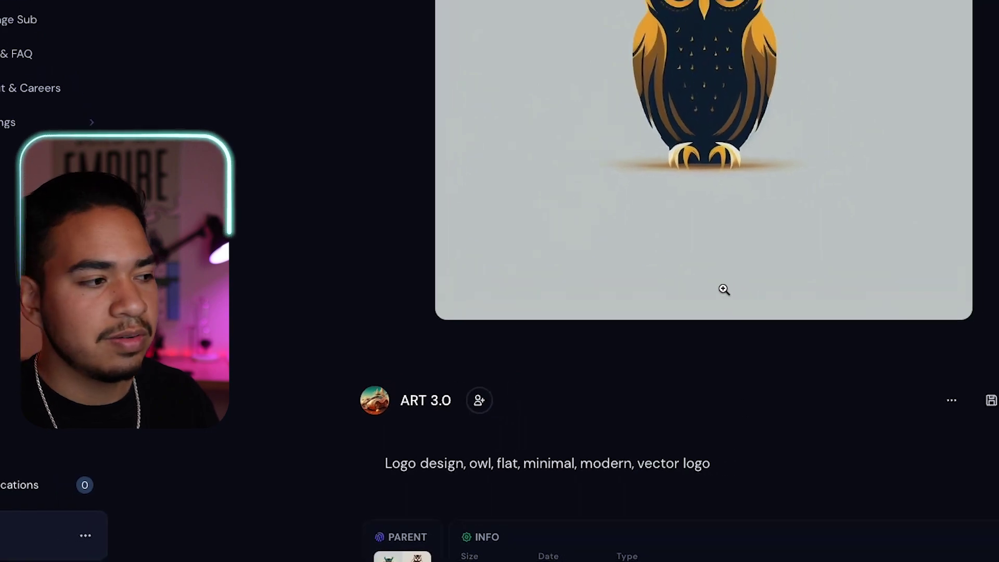
{"action": "scroll", "coordinate": [723, 290], "scroll_direction": "down", "scroll_amount": 6}
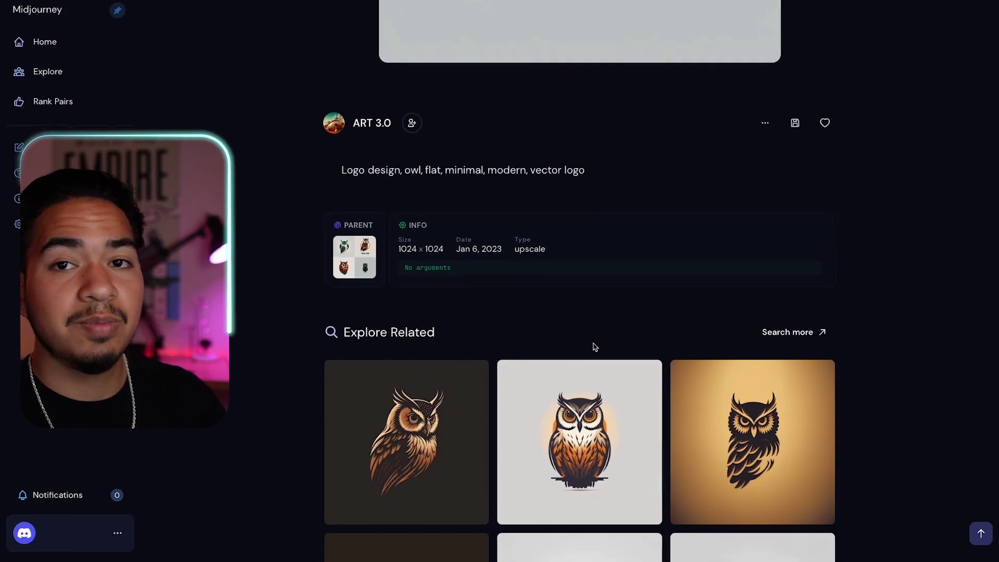
{"action": "scroll", "coordinate": [595, 346], "scroll_direction": "down", "scroll_amount": 10}
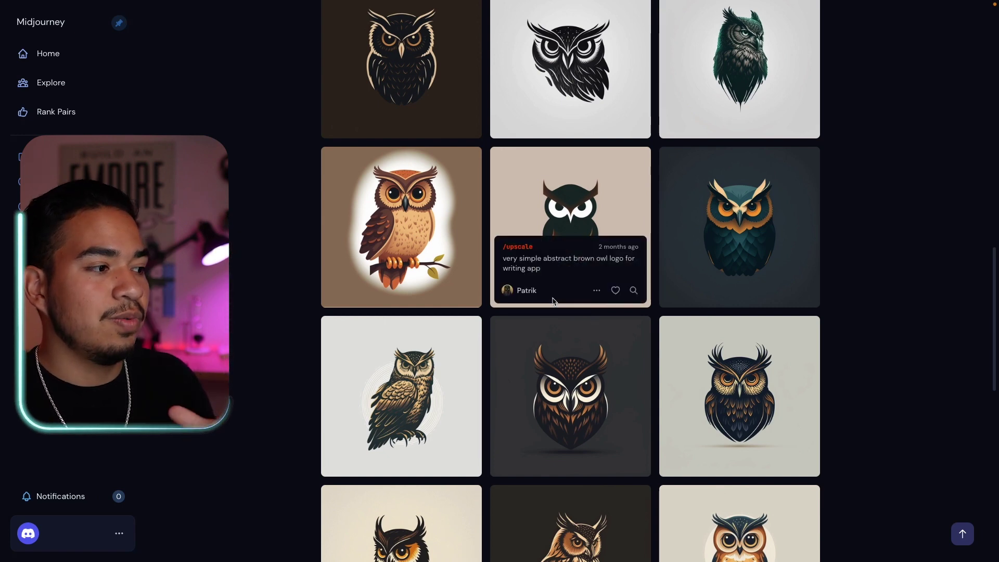
View the dark abstract owl logo's details, then return to the earlier owl logo pages
{"action": "left_click", "coordinate": [595, 221]}
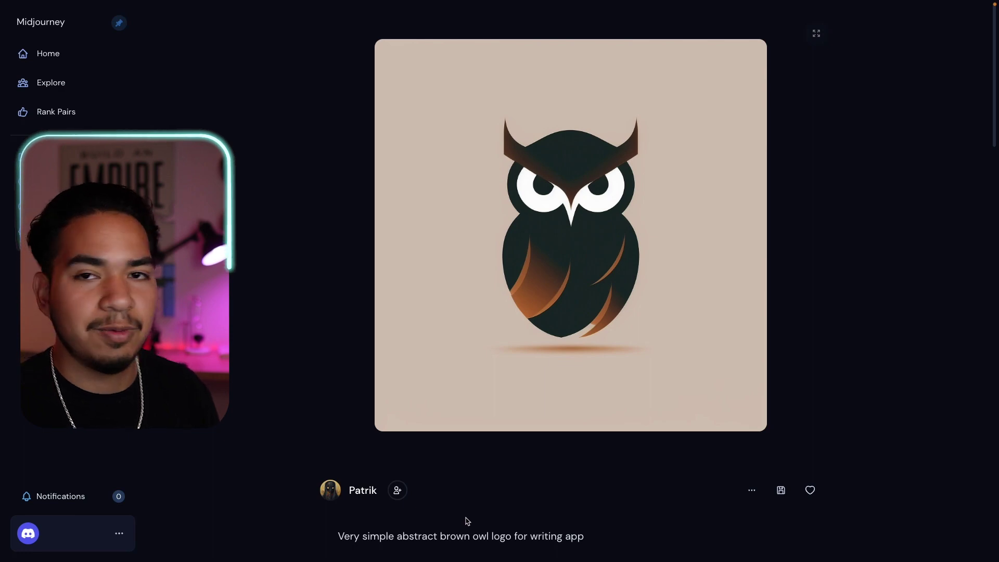
{"action": "scroll", "coordinate": [553, 254], "scroll_direction": "down", "scroll_amount": 9}
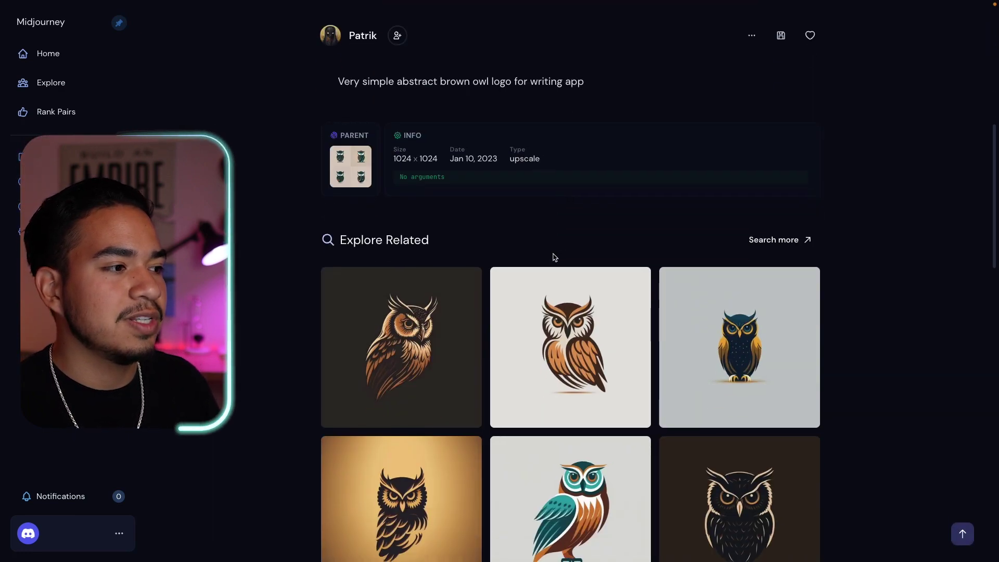
{"action": "scroll", "coordinate": [554, 257], "scroll_direction": "down", "scroll_amount": 5}
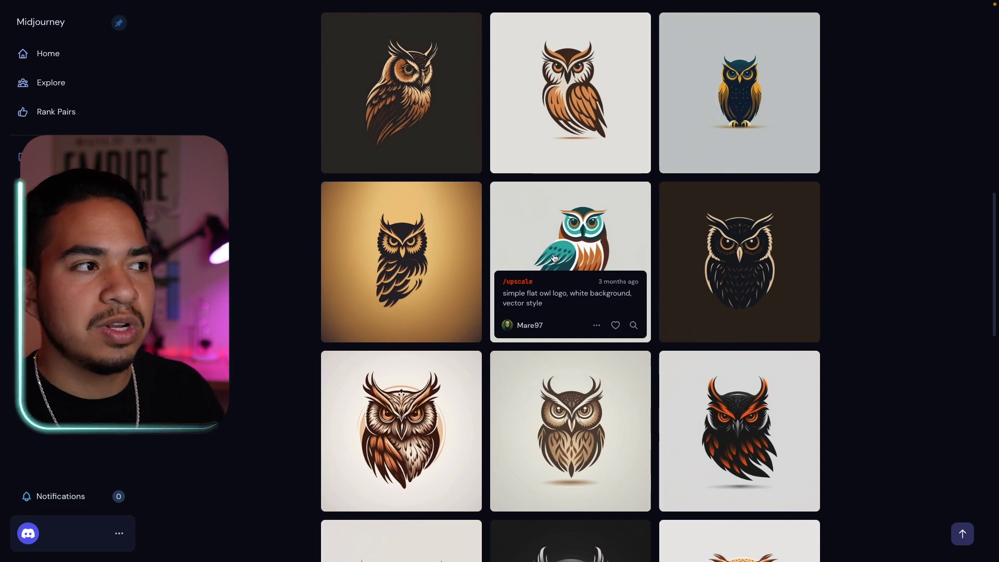
{"action": "scroll", "coordinate": [553, 262], "scroll_direction": "up", "scroll_amount": 11}
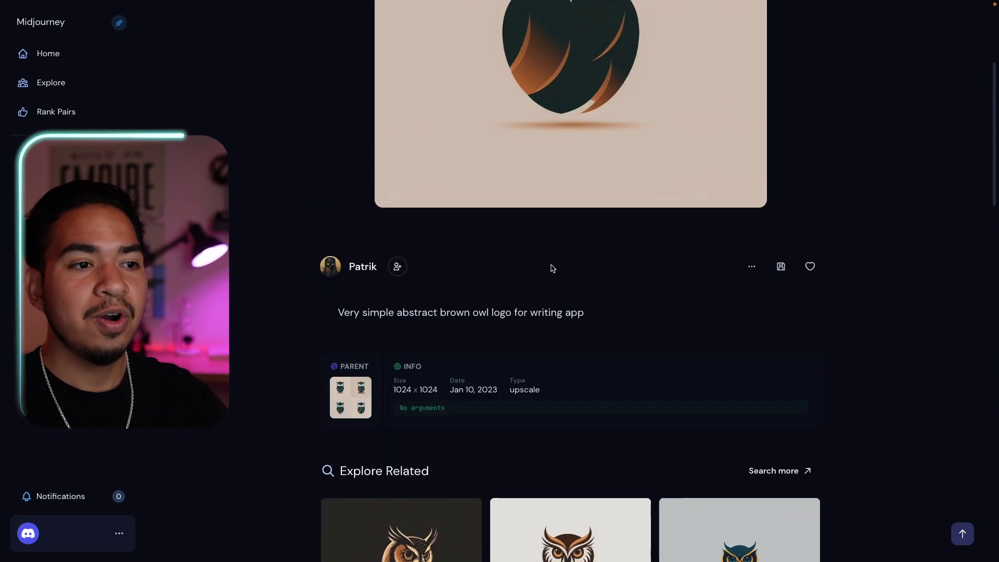
{"action": "key", "text": "Right"}
{"action": "key", "text": "Right"}
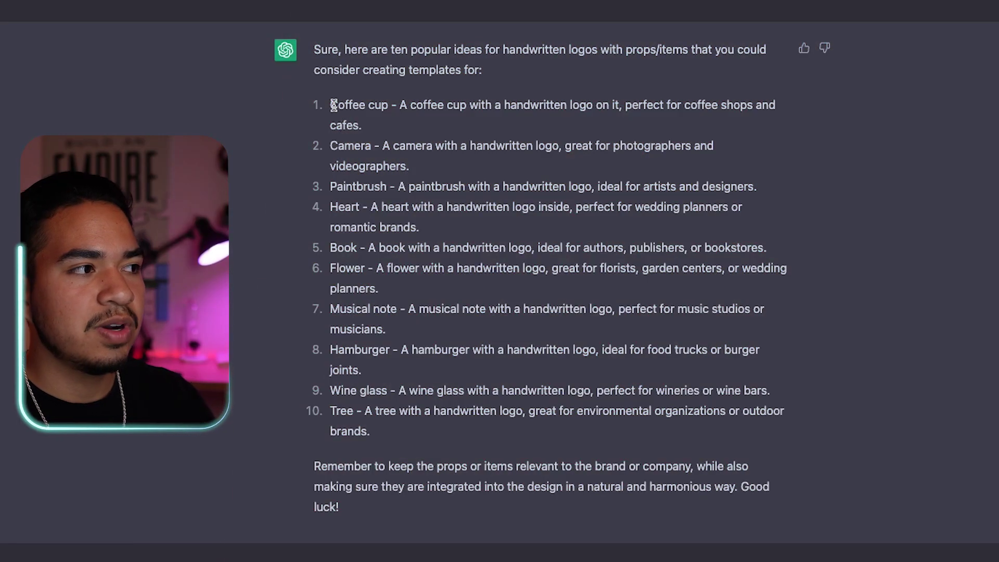
Highlight the 'Coffee cup' idea in ChatGPT's list of handwritten logo prop ideas
{"action": "triple_click", "coordinate": [333, 104]}
{"action": "left_click_drag", "start_coordinate": [362, 125], "coordinate": [346, 125]}
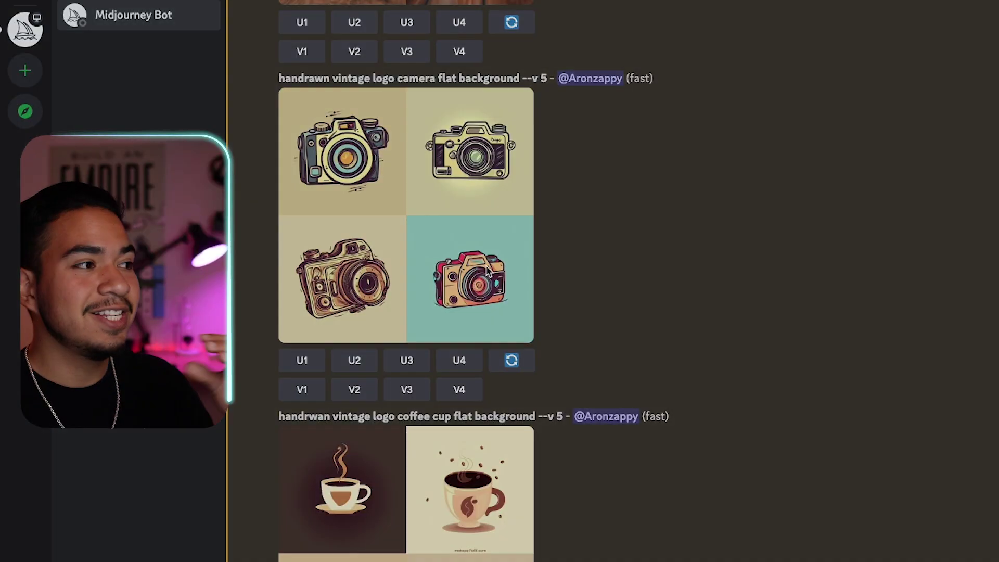
Enlarge the camera logo grid and show its prompt 'Hand drawn vintage logo camera flat background'
{"action": "left_click", "coordinate": [416, 218]}
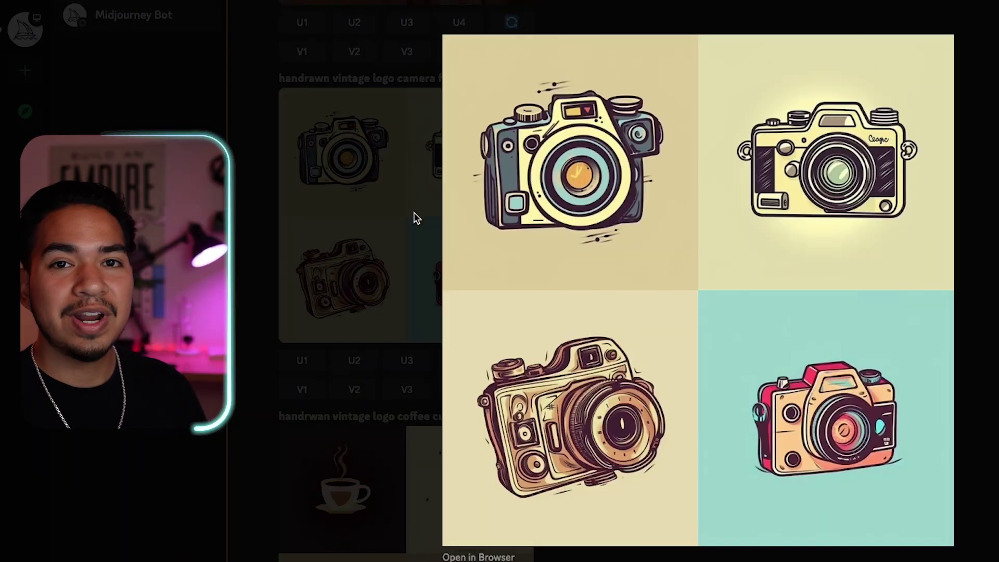
{"action": "left_click", "coordinate": [416, 218]}
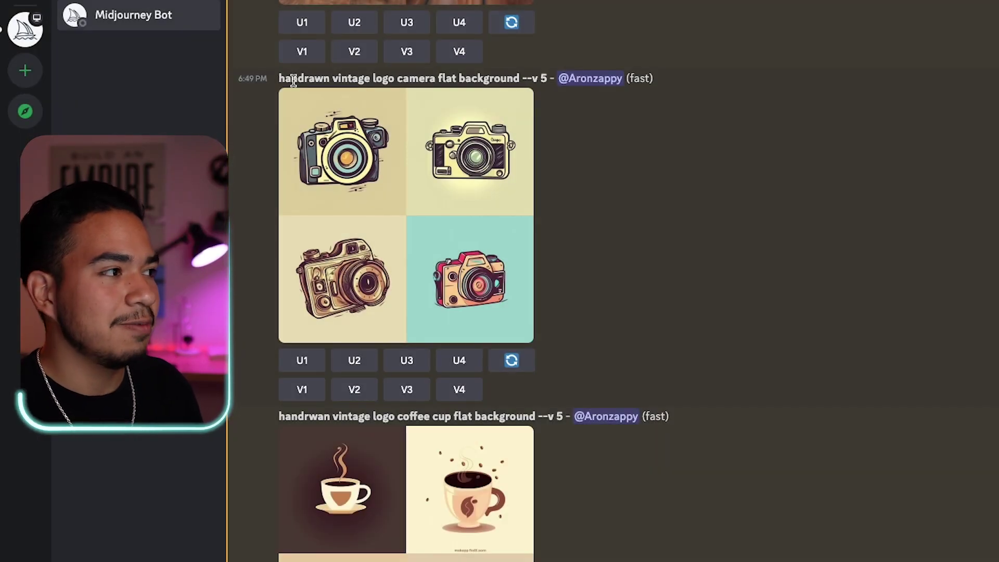
{"action": "left_click", "coordinate": [487, 158]}
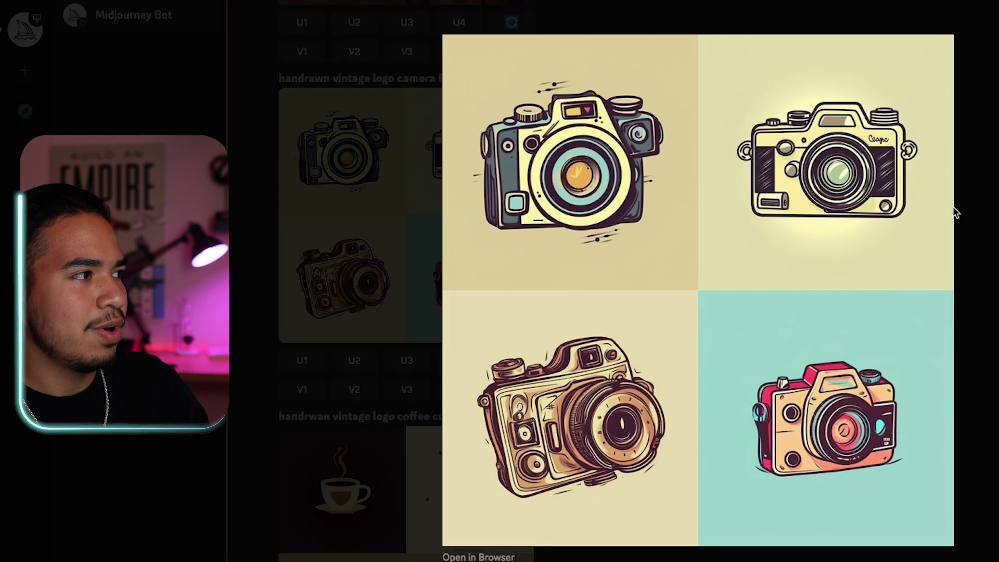
{"action": "type", "text": "/imagine"}
{"action": "key", "text": "Tab"}
{"action": "type", "text": "Hand drawn vintage  logo camera flat backgrou"}
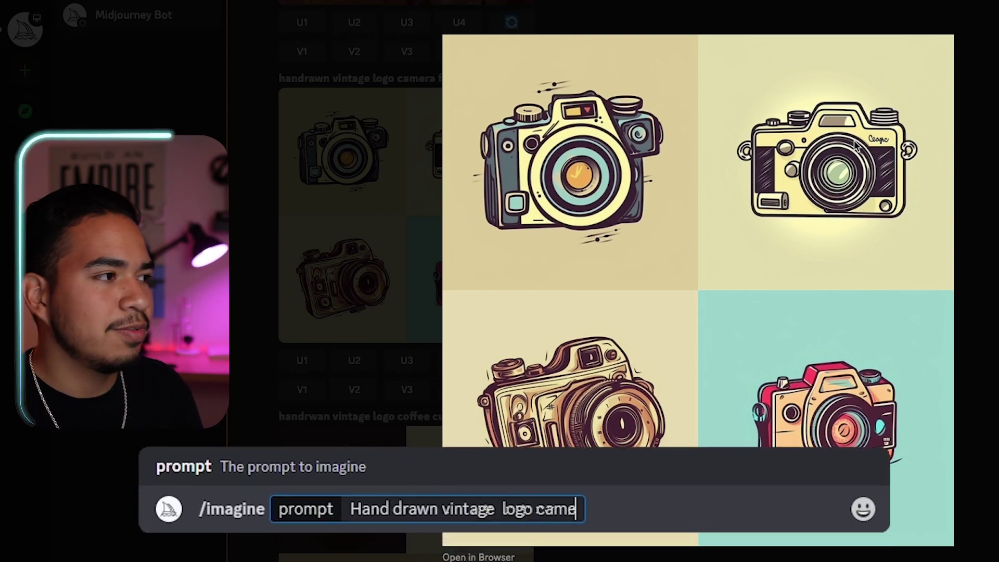
{"action": "type", "text": "nd"}
{"action": "left_click", "coordinate": [994, 365]}
Review the coffee cup grid made from 'handrawn vintage logo coffee cup flat background'
{"action": "scroll", "coordinate": [905, 383], "scroll_direction": "down", "scroll_amount": 5}
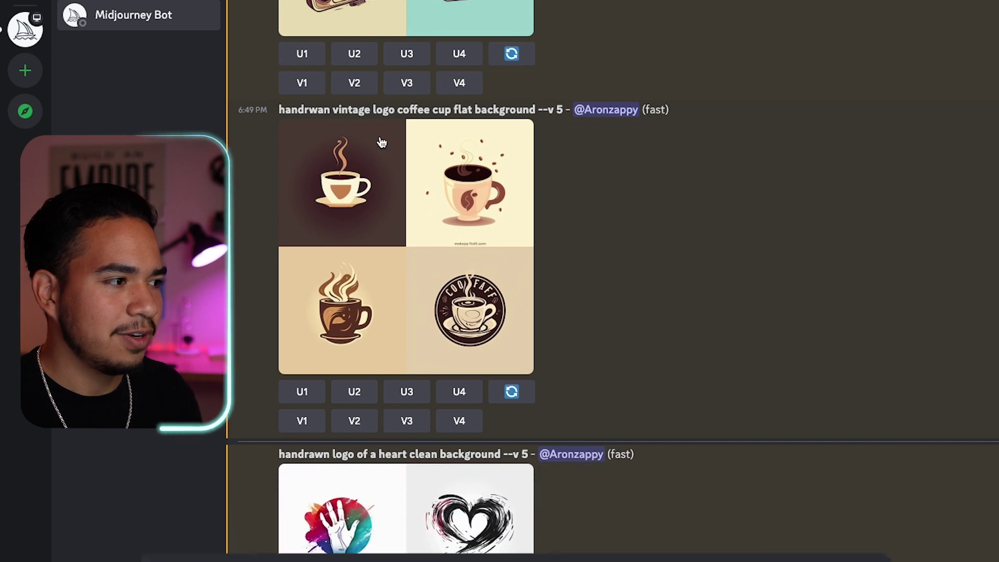
{"action": "type", "text": "handrawn vintage logo coffe"}
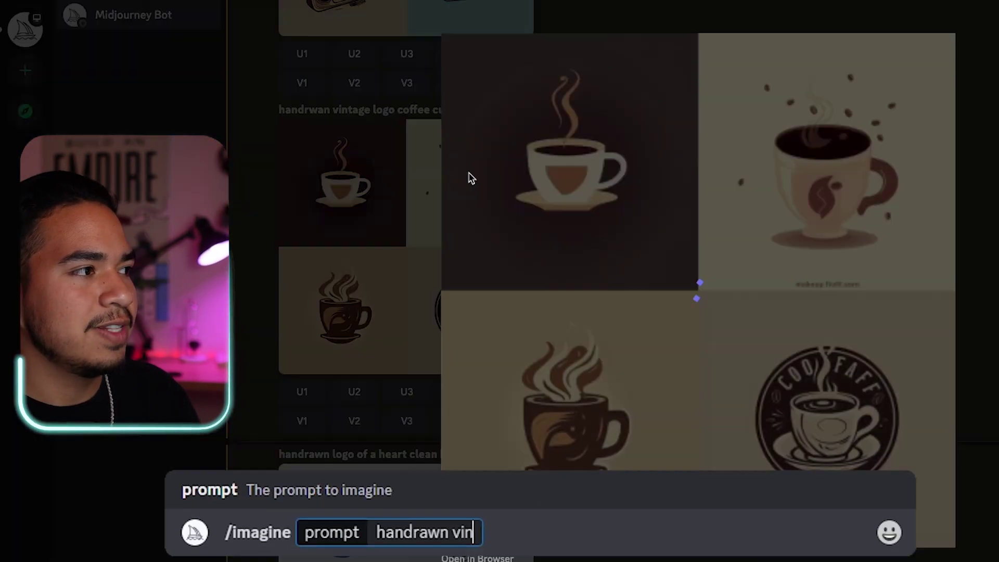
{"action": "type", "text": "e  cup flat background"}
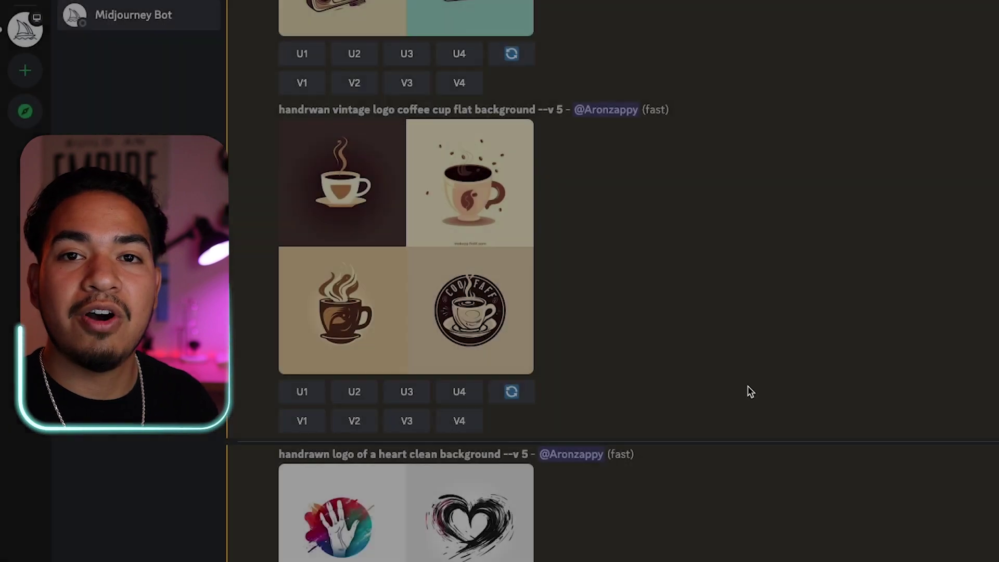
{"action": "scroll", "coordinate": [748, 391], "scroll_direction": "down", "scroll_amount": 3}
Show the heart grid's prompt 'handrwan vintage logo of a heart clean background', then close it
{"action": "type", "text": "/imagine"}
{"action": "key", "text": "Tab"}
{"action": "type", "text": "handrwan vintage logo of a he"}
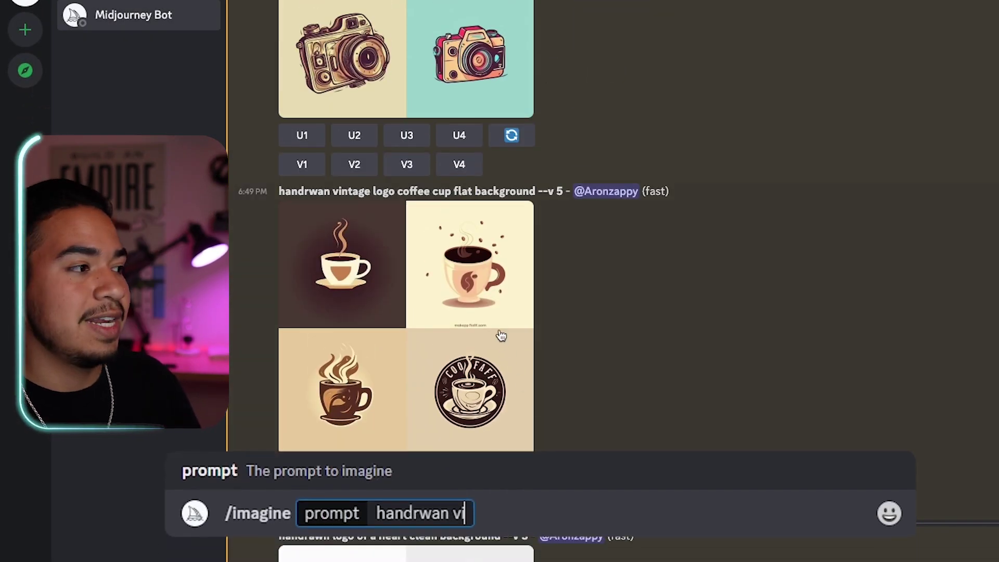
{"action": "type", "text": "art clean background"}
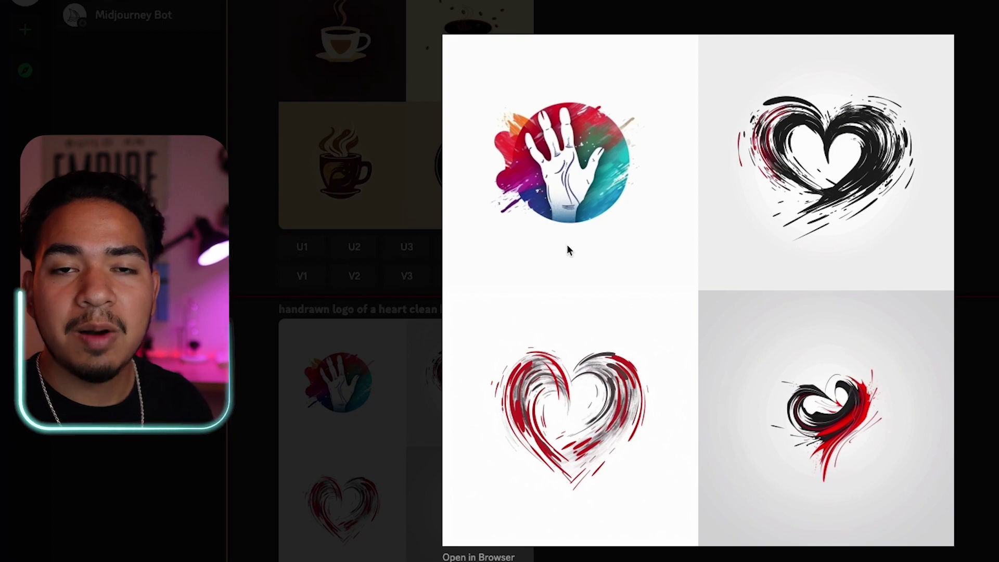
{"action": "key", "text": "Escape"}
{"action": "scroll", "coordinate": [767, 322], "scroll_direction": "up", "scroll_amount": 8}
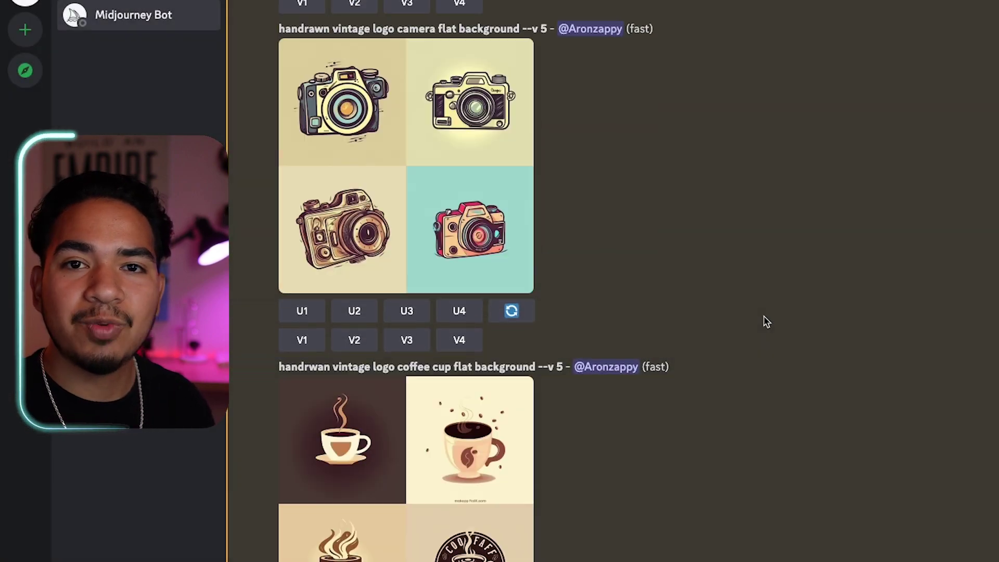
{"action": "scroll", "coordinate": [765, 321], "scroll_direction": "up", "scroll_amount": 8}
{"action": "scroll", "coordinate": [765, 321], "scroll_direction": "down", "scroll_amount": 10}
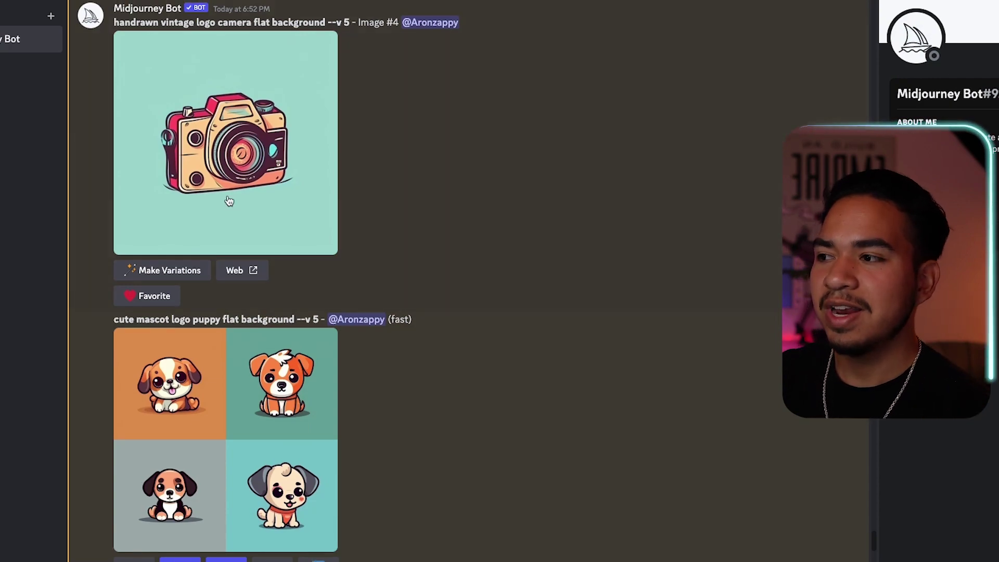
Open the upscaled camera, puppy and coffee cup images one by one in the image viewer
{"action": "left_click", "coordinate": [229, 201]}
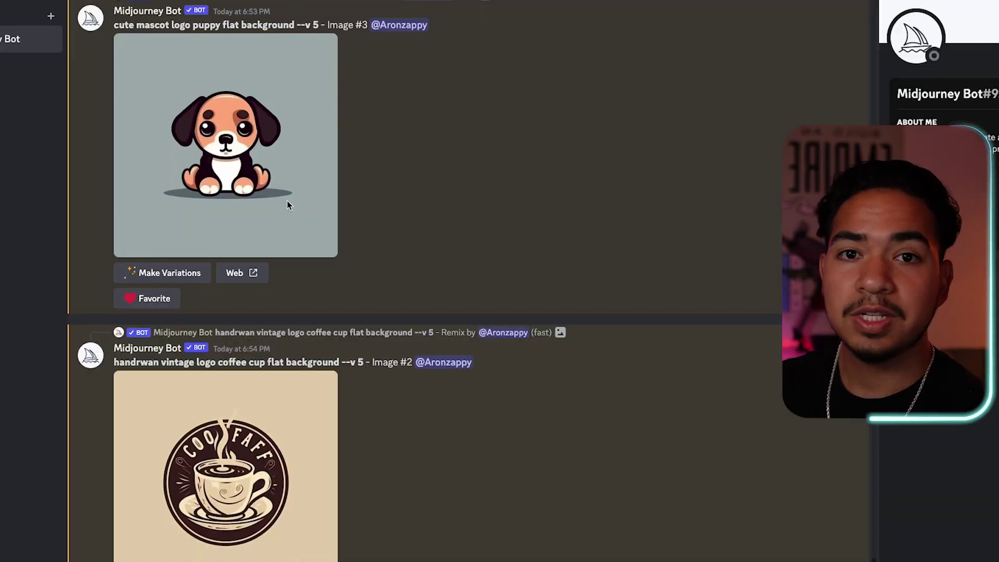
{"action": "left_click", "coordinate": [286, 201]}
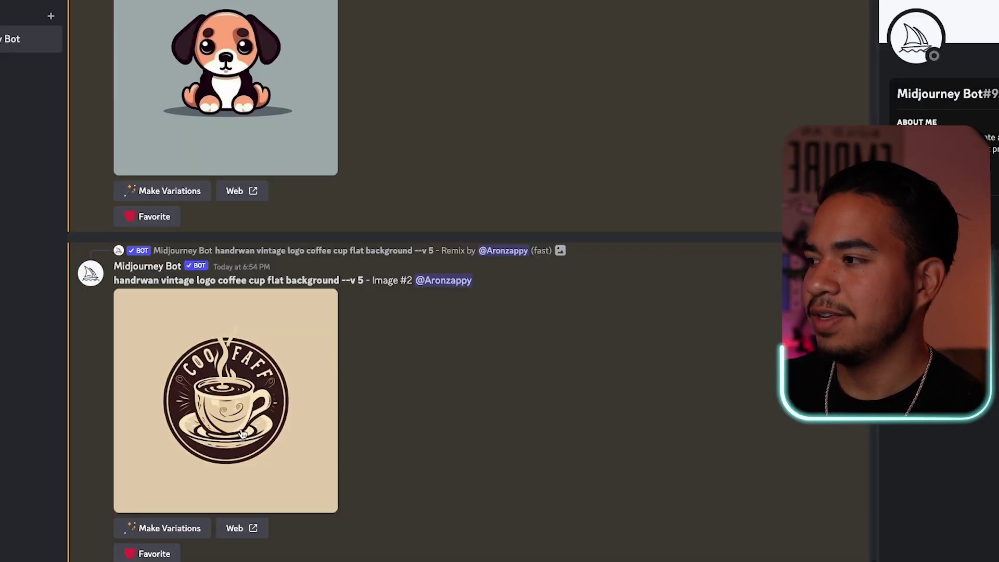
{"action": "left_click", "coordinate": [242, 433]}
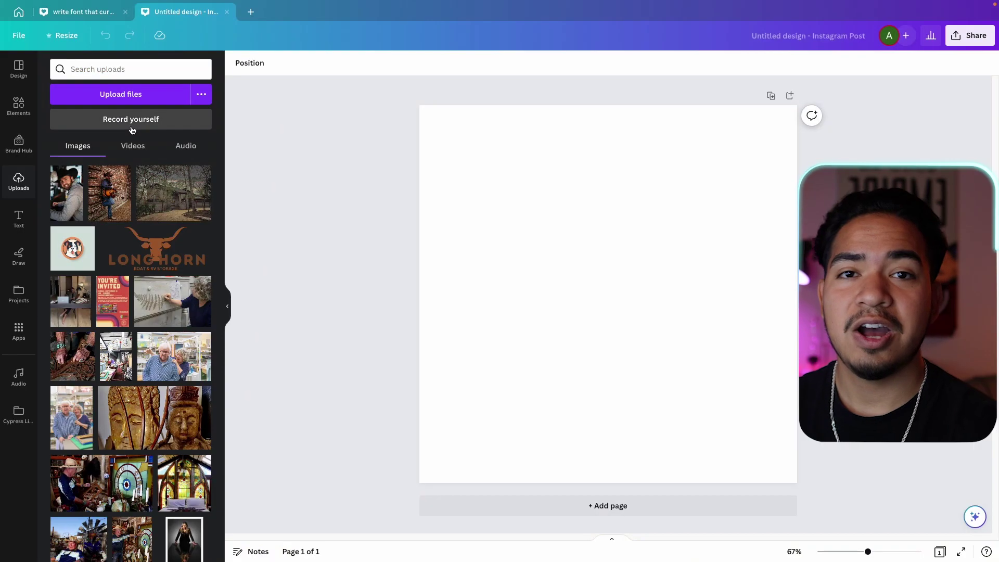
Upload the camera, coffee cup and puppy logos, then set the puppy image as the page background
{"action": "left_click", "coordinate": [121, 96]}
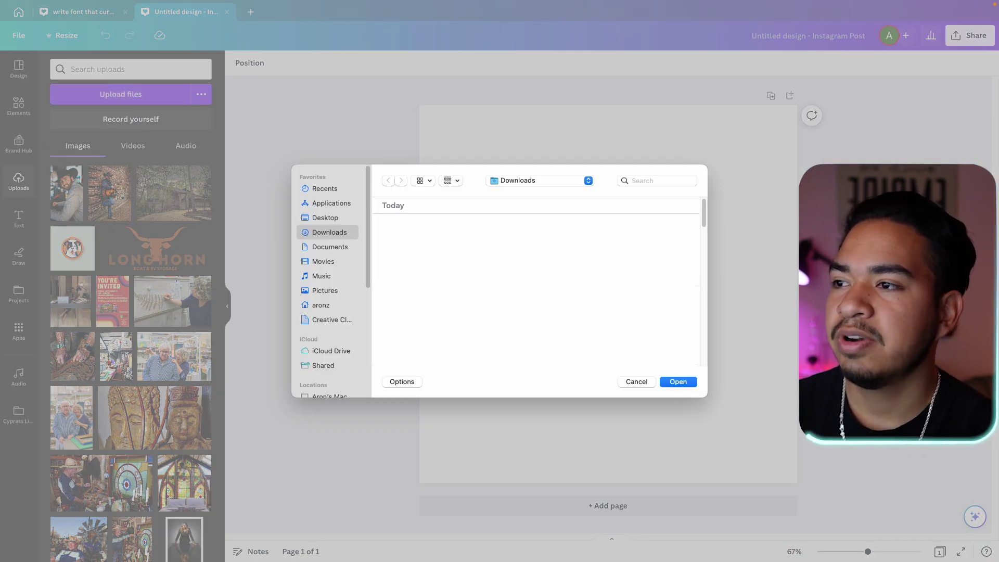
{"action": "left_click", "coordinate": [693, 384]}
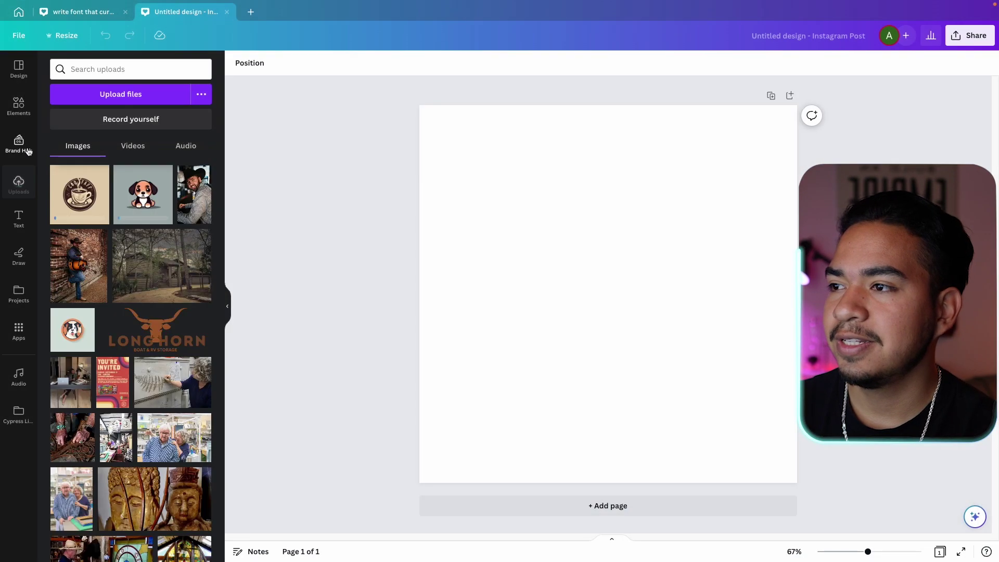
{"action": "left_click_drag", "start_coordinate": [188, 198], "coordinate": [588, 243]}
{"action": "left_click_drag", "start_coordinate": [636, 294], "coordinate": [540, 218]}
{"action": "right_click", "coordinate": [540, 217]}
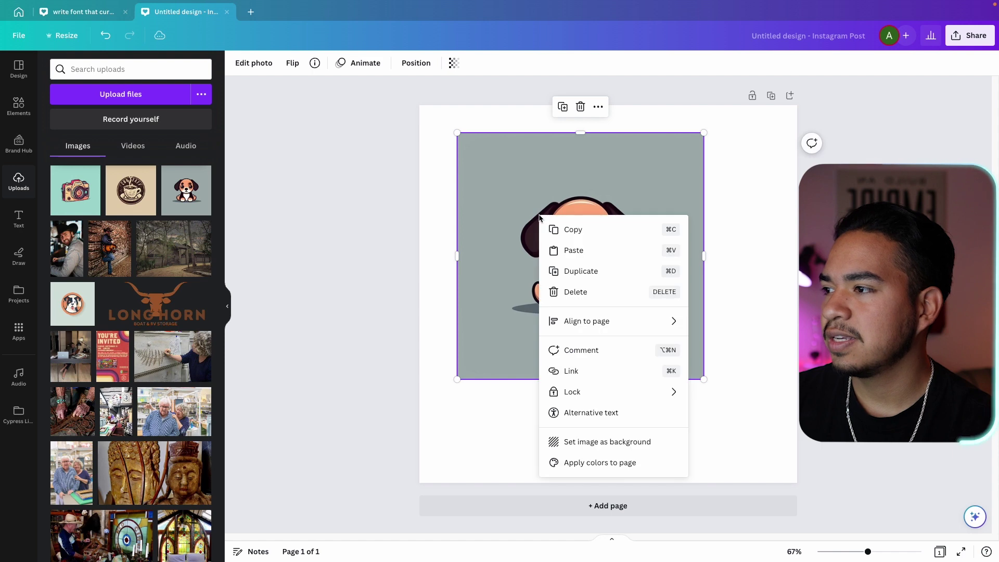
{"action": "left_click", "coordinate": [612, 442]}
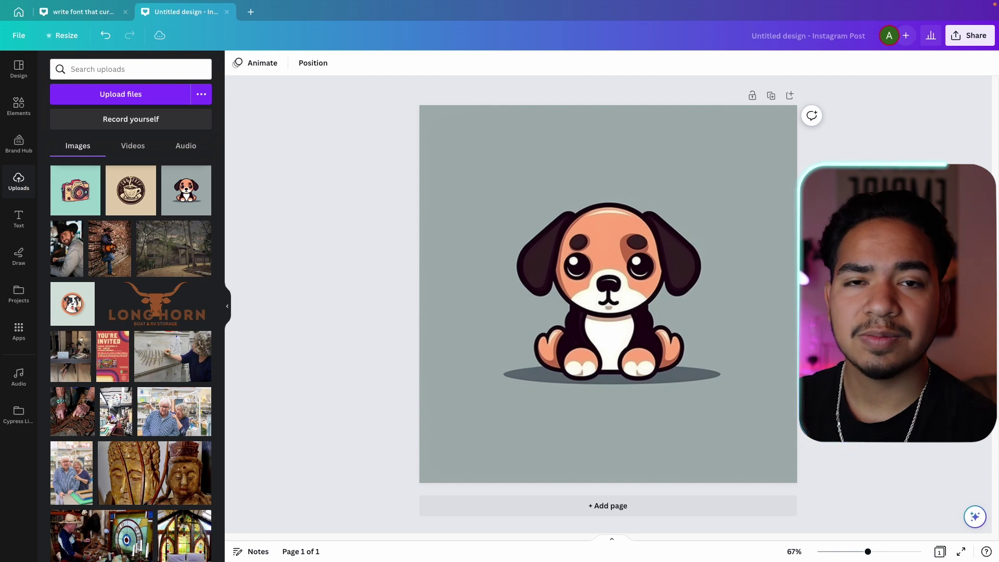
Add the heading 'Rachel's Pet Supplies' and move it down below the puppy
{"action": "left_click", "coordinate": [14, 103]}
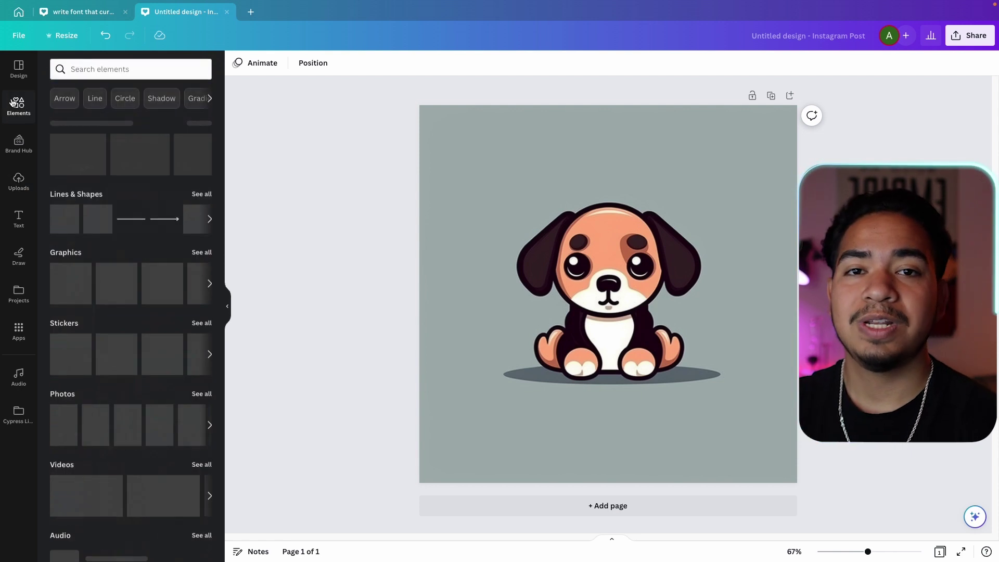
{"action": "left_click", "coordinate": [19, 218]}
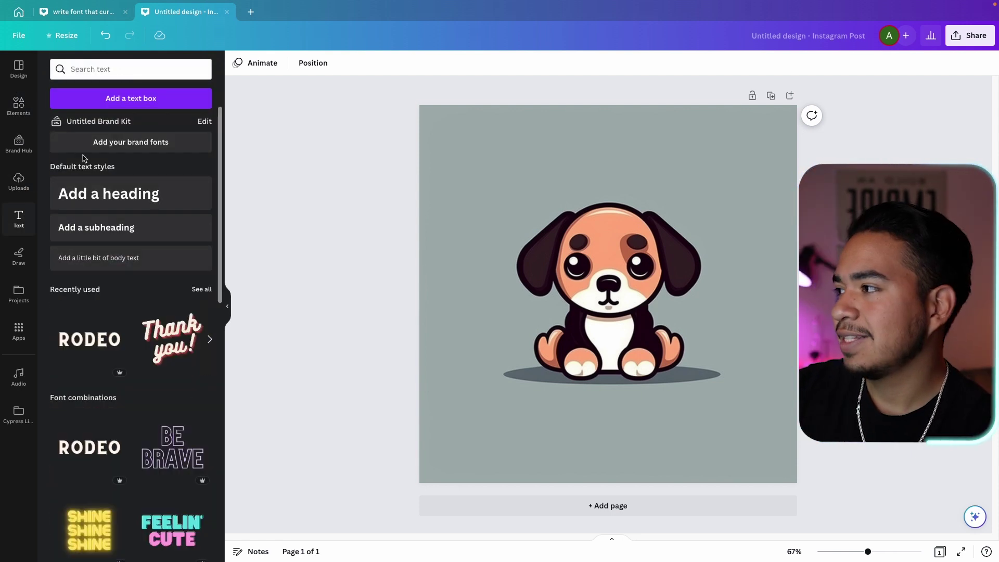
{"action": "left_click", "coordinate": [127, 197]}
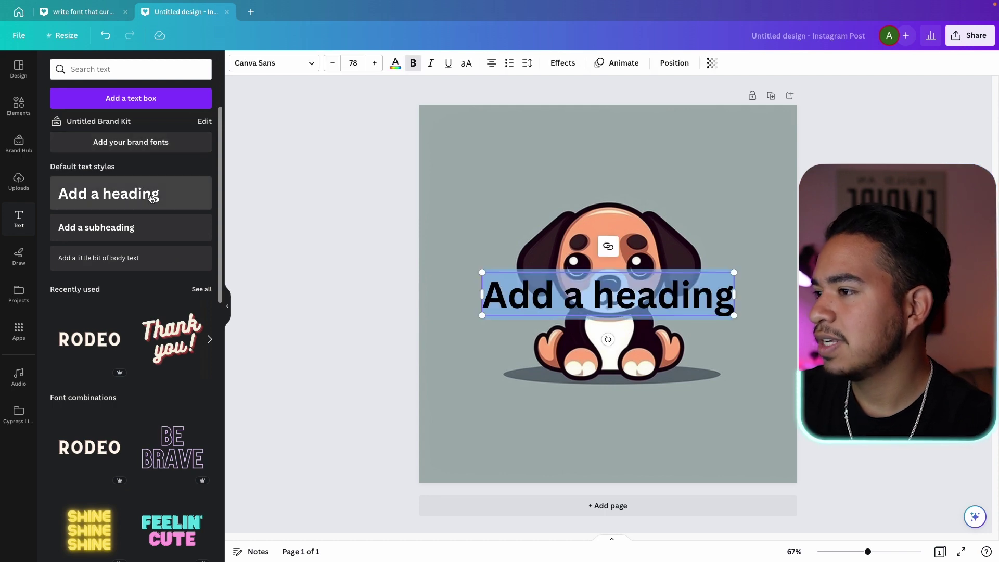
{"action": "triple_click", "coordinate": [578, 293]}
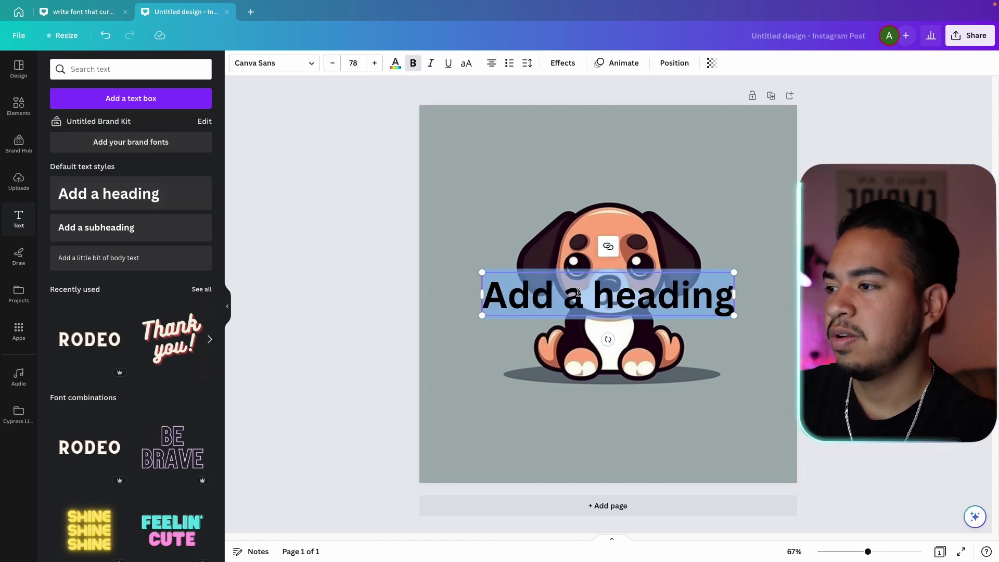
{"action": "type", "text": "Rachel's Pet Supplies"}
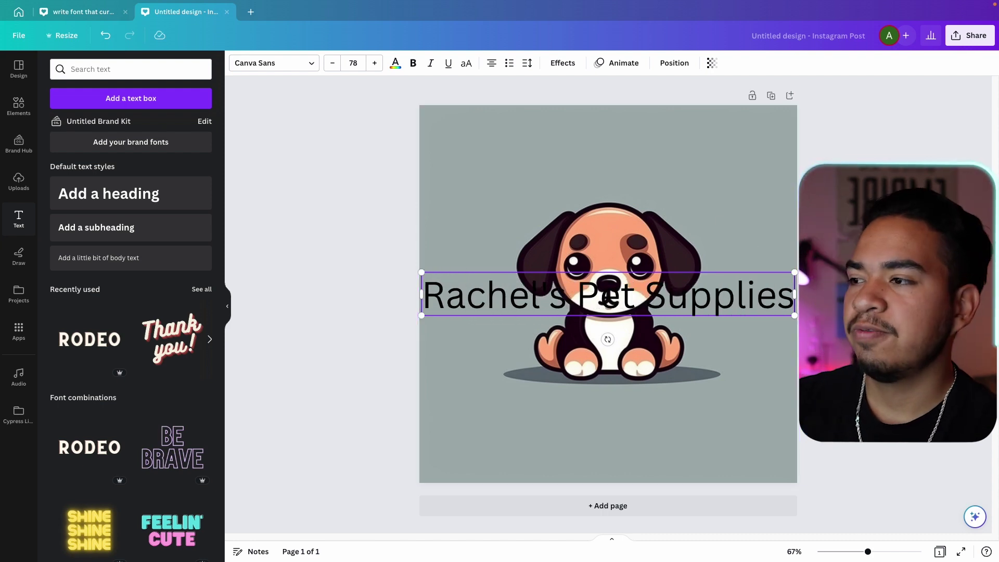
{"action": "key", "text": "Escape"}
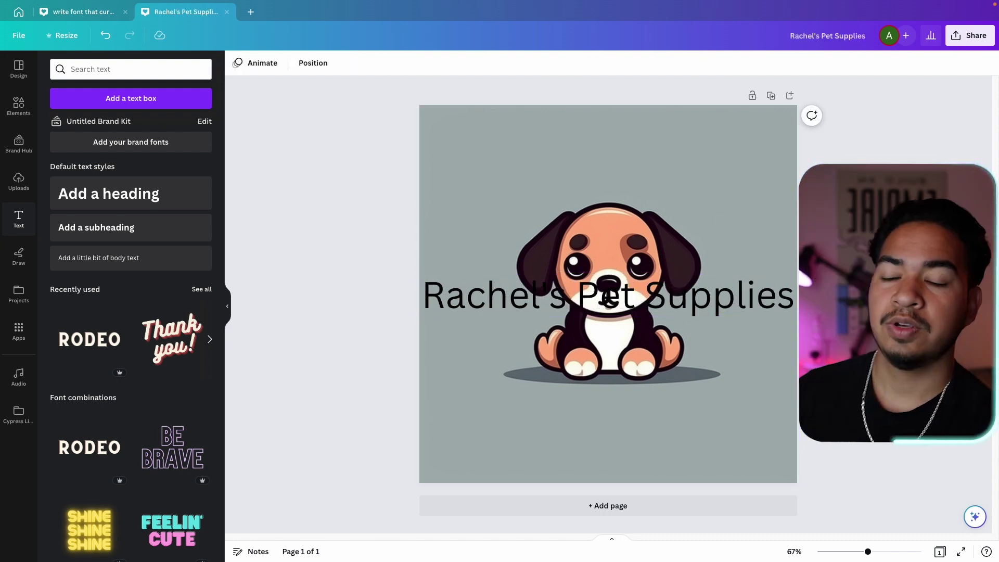
{"action": "left_click_drag", "start_coordinate": [673, 316], "coordinate": [678, 428]}
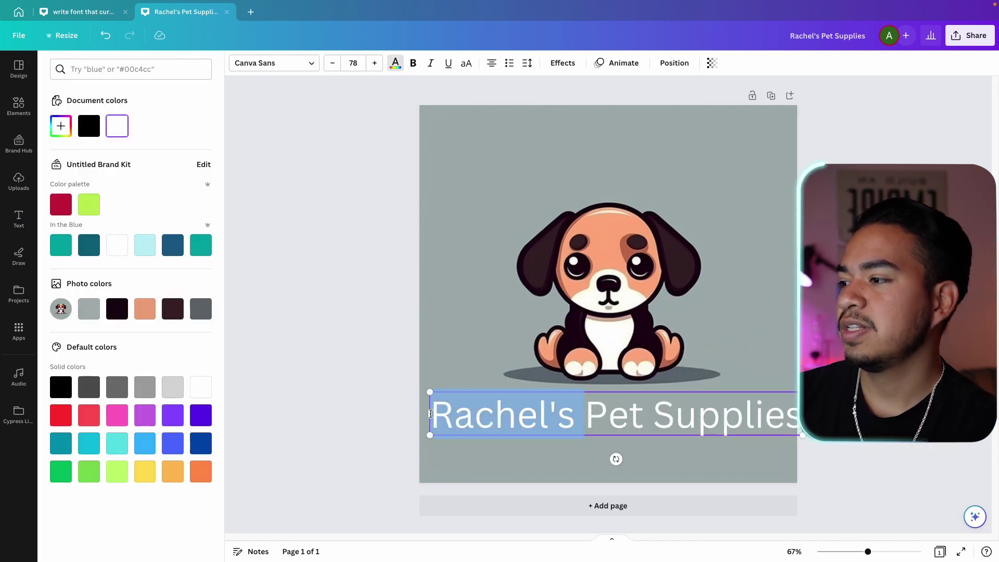
Split 'Rachel's' into its own text box placed above the puppy's head
{"action": "key", "text": "ctrl+x"}
{"action": "left_click", "coordinate": [557, 186]}
{"action": "key", "text": "ctrl+v"}
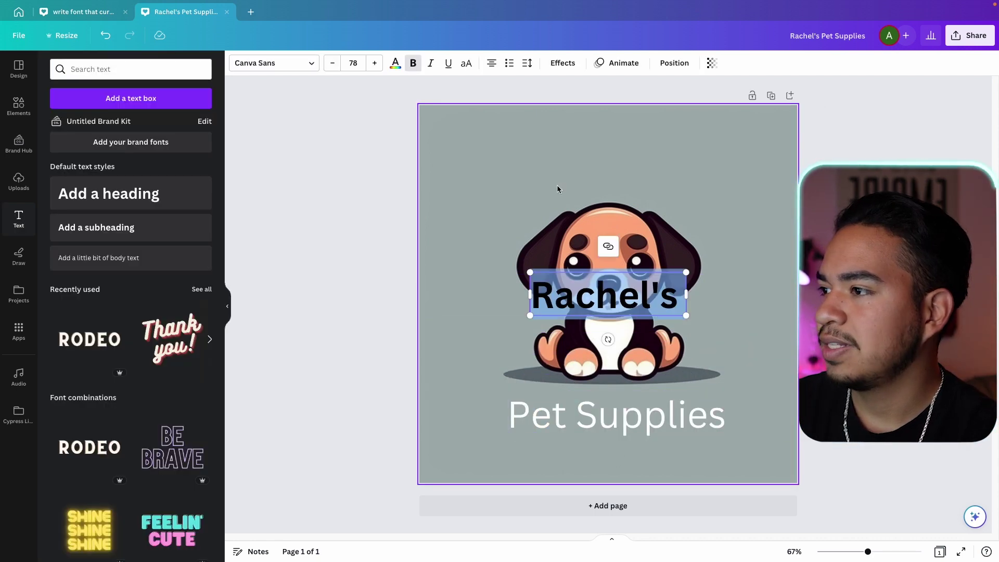
{"action": "left_click", "coordinate": [713, 243]}
{"action": "left_click_drag", "start_coordinate": [604, 296], "coordinate": [625, 152]}
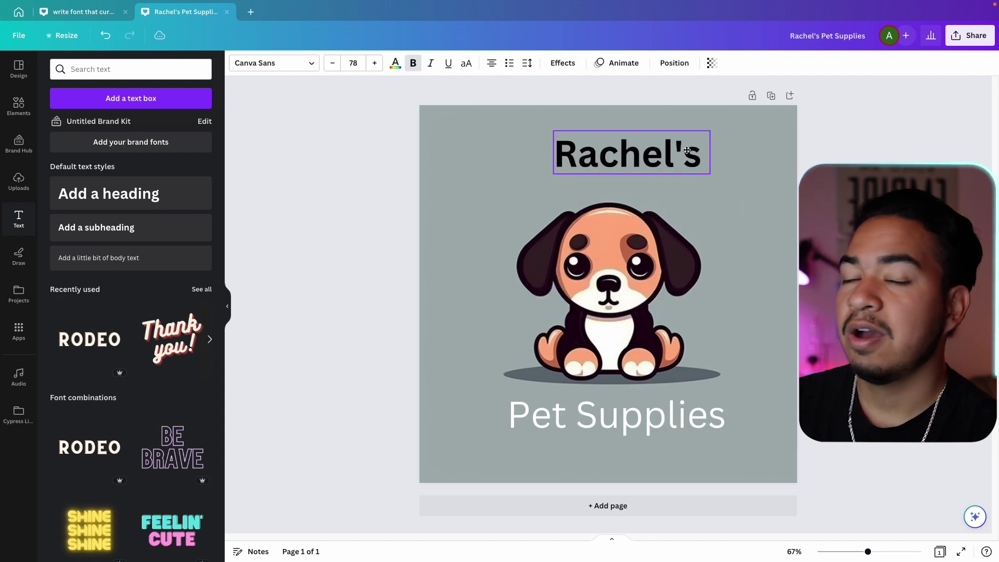
{"action": "left_click", "coordinate": [761, 193]}
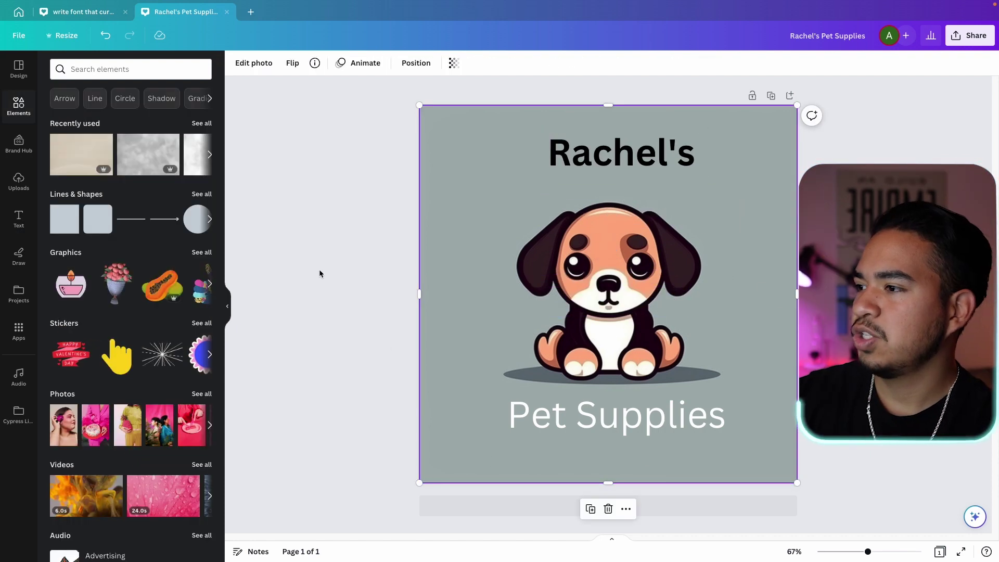
Add a circle, enlarge it, fill it slate grey, and place it at the page's right edge
{"action": "left_click", "coordinate": [192, 218]}
{"action": "left_click_drag", "start_coordinate": [607, 292], "coordinate": [534, 242]}
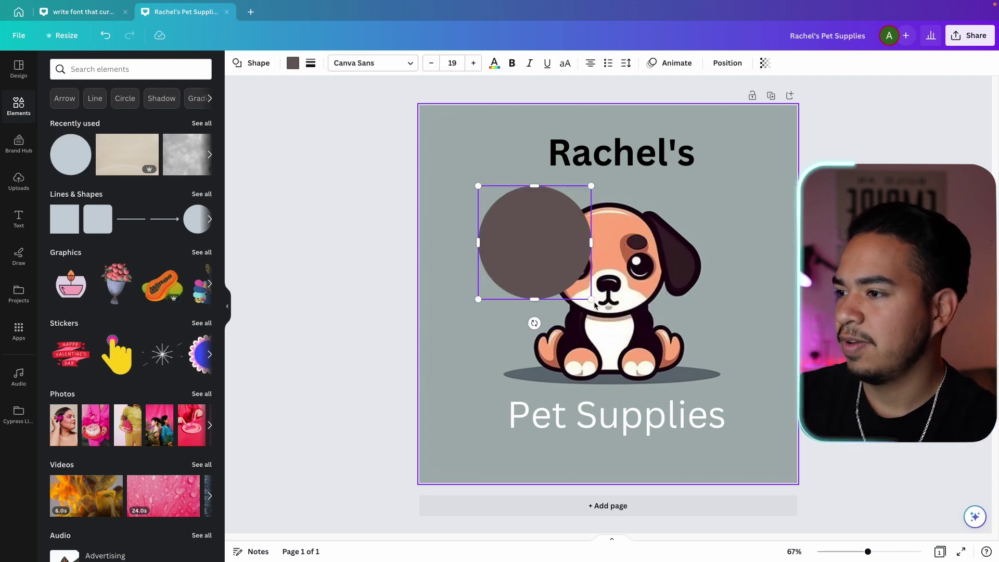
{"action": "left_click_drag", "start_coordinate": [595, 304], "coordinate": [745, 446]}
{"action": "left_click", "coordinate": [293, 63]}
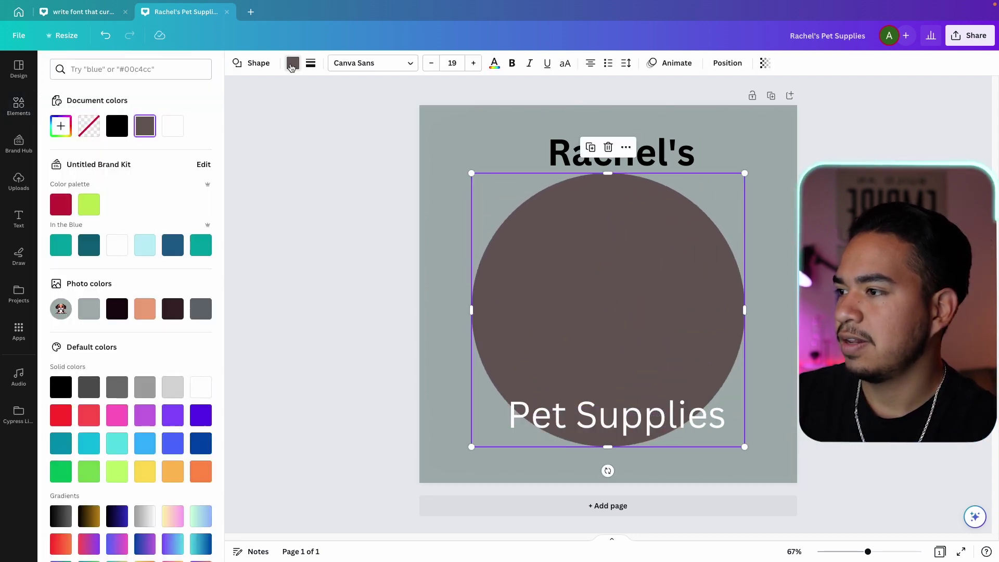
{"action": "left_click", "coordinate": [116, 309]}
{"action": "left_click", "coordinate": [201, 308]}
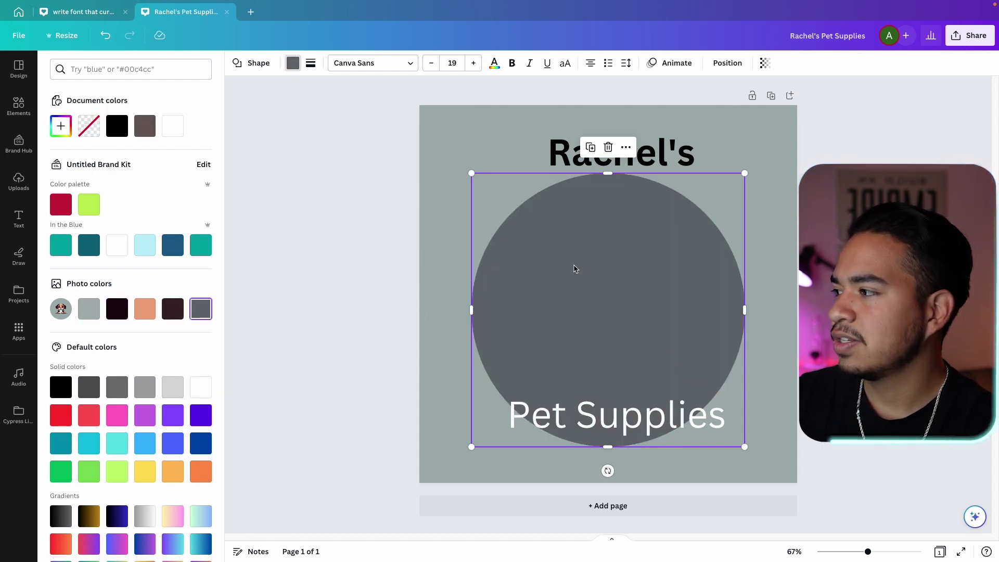
{"action": "left_click_drag", "start_coordinate": [591, 283], "coordinate": [756, 290]}
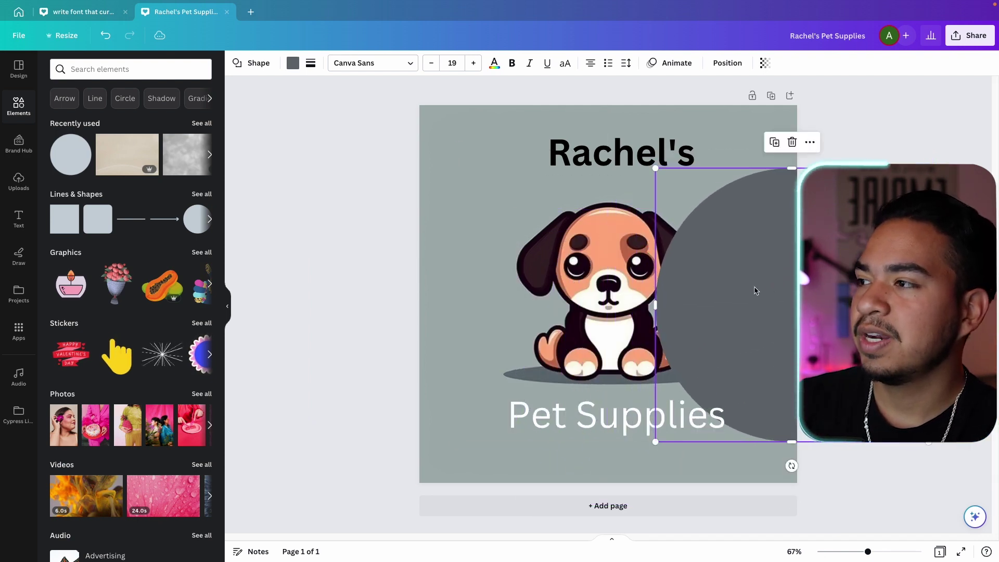
{"action": "left_click", "coordinate": [494, 232]}
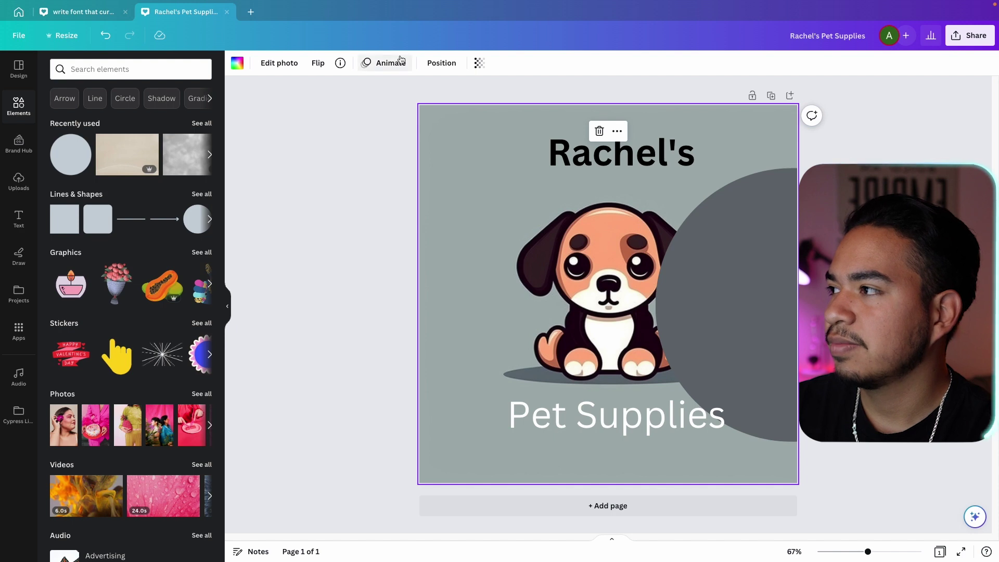
Remove the puppy's background with BG Remover and centre the grey circle behind the puppy
{"action": "left_click", "coordinate": [263, 63]}
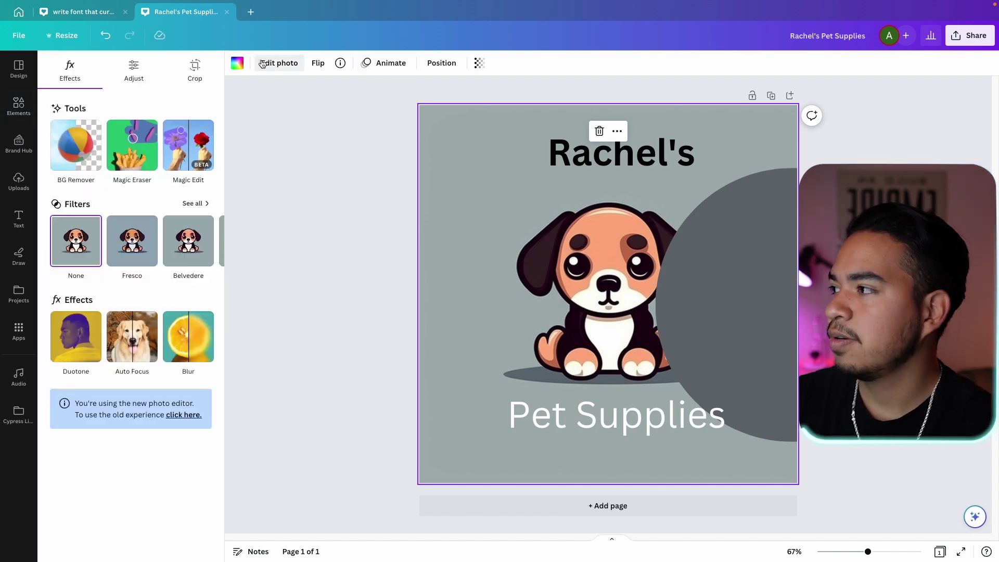
{"action": "left_click", "coordinate": [97, 131]}
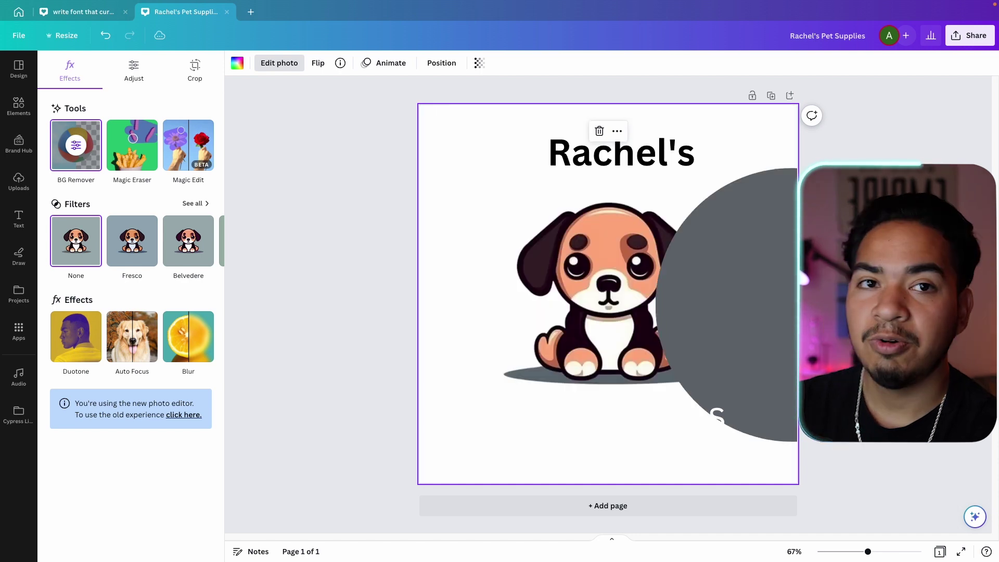
{"action": "left_click_drag", "start_coordinate": [765, 315], "coordinate": [584, 306]}
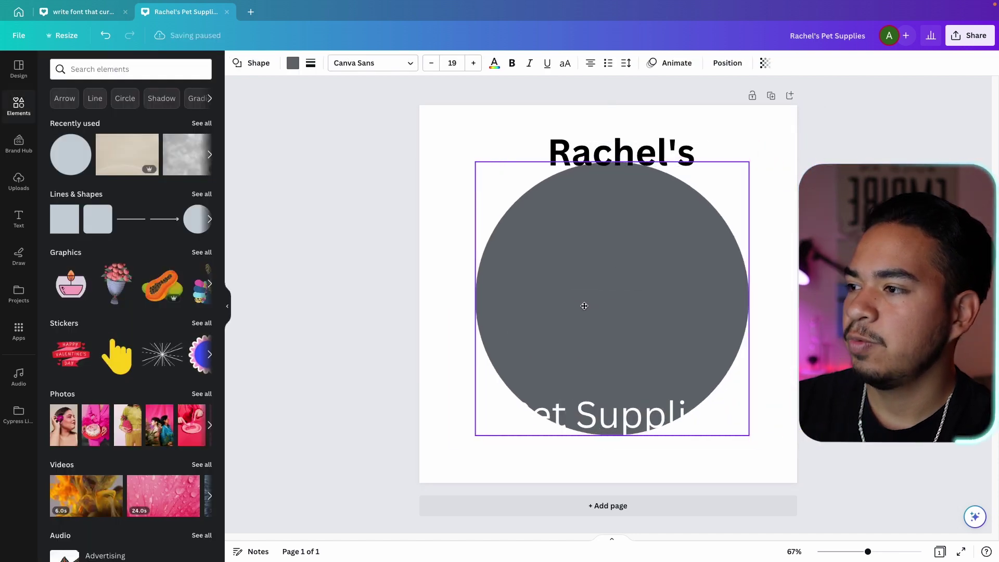
{"action": "key", "text": "ctrl+z"}
{"action": "left_click_drag", "start_coordinate": [748, 290], "coordinate": [619, 314]}
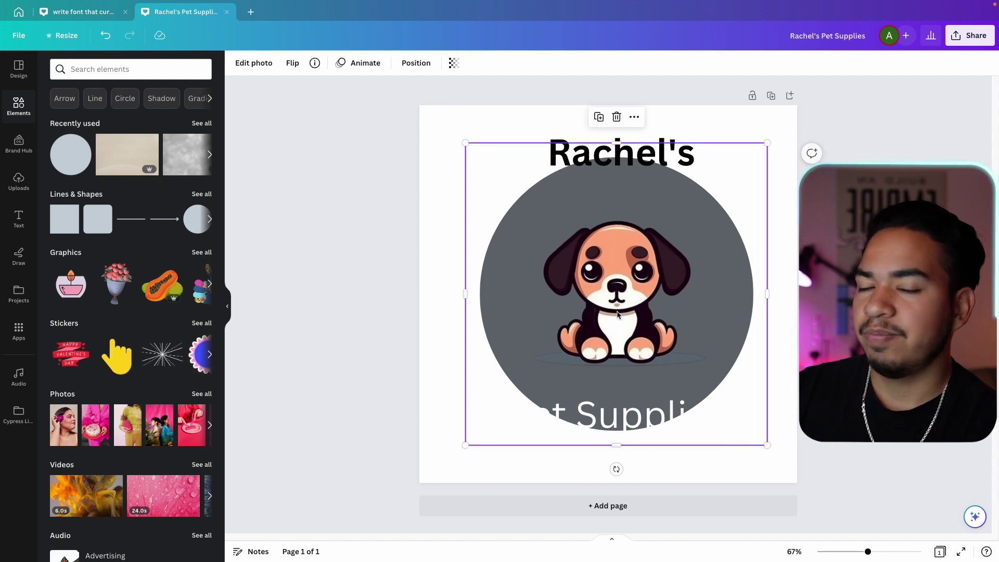
{"action": "key", "text": "Escape"}
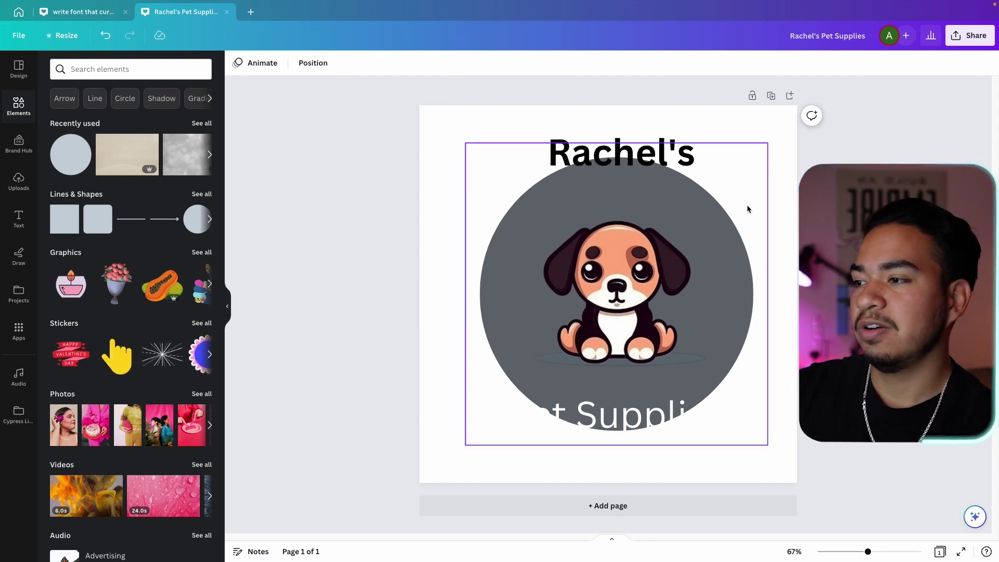
{"action": "left_click", "coordinate": [751, 163]}
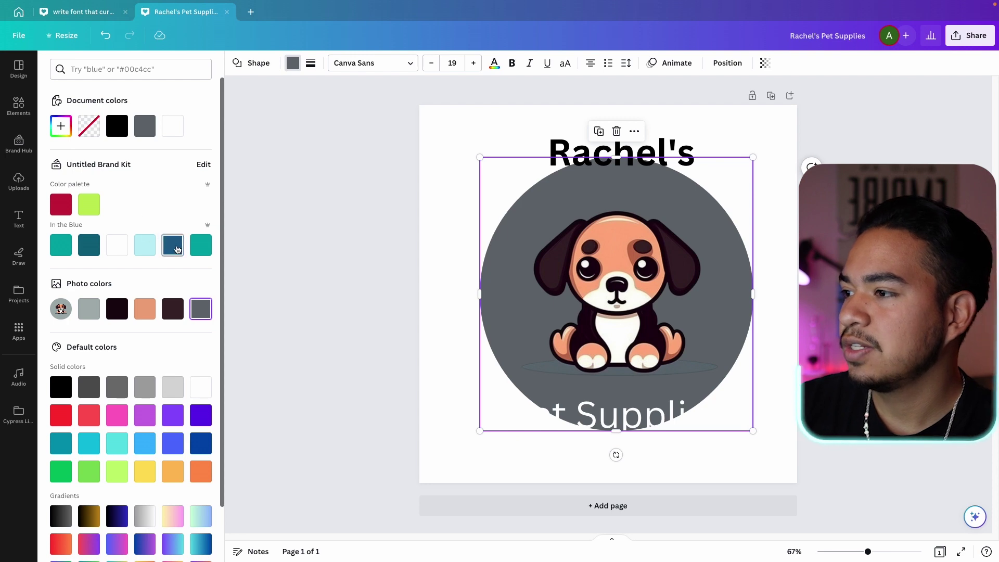
Fill the circle dark teal and restyle 'Rachel's' in white Alice font atop the circle
{"action": "left_click", "coordinate": [177, 249]}
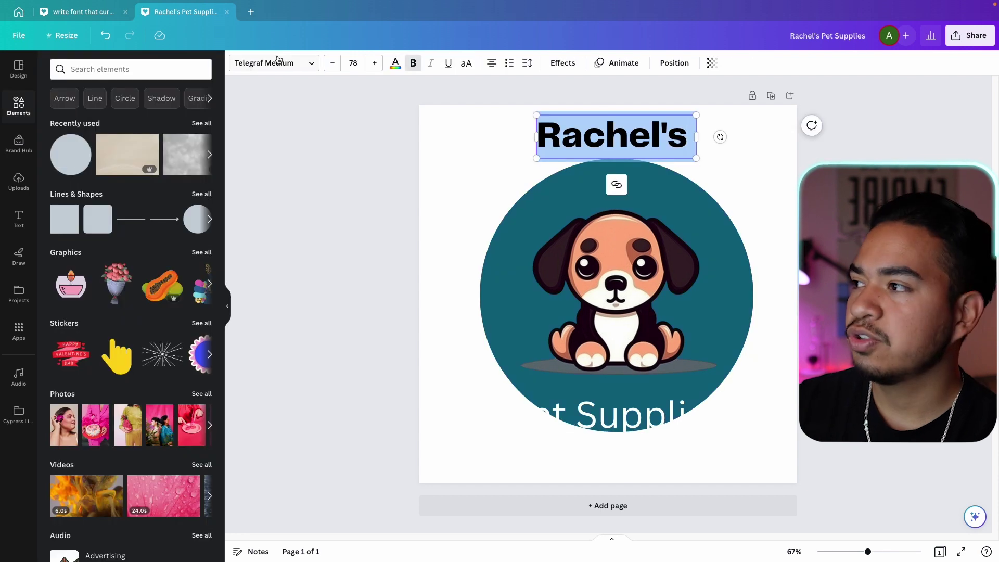
{"action": "left_click", "coordinate": [279, 61]}
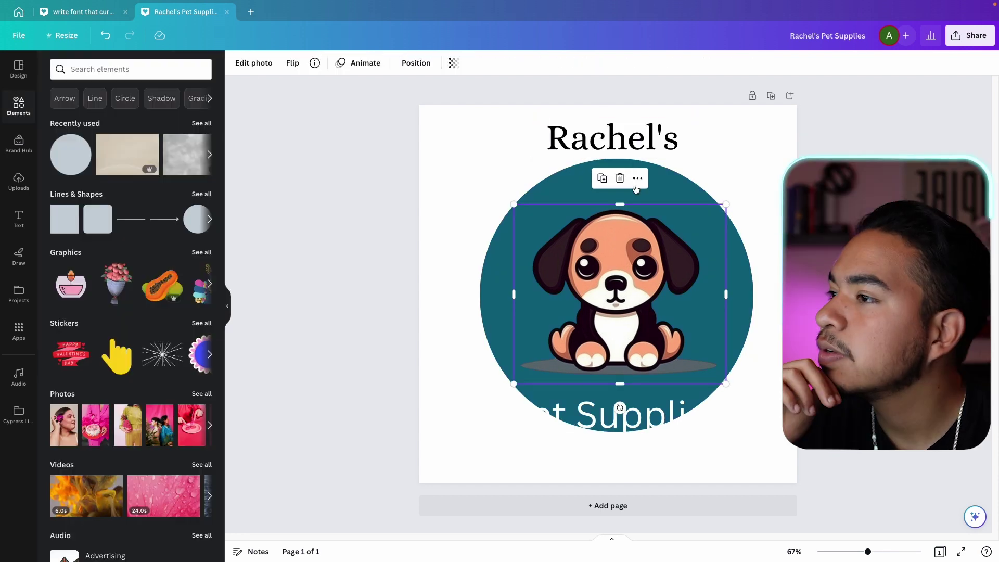
{"action": "left_click", "coordinate": [612, 137]}
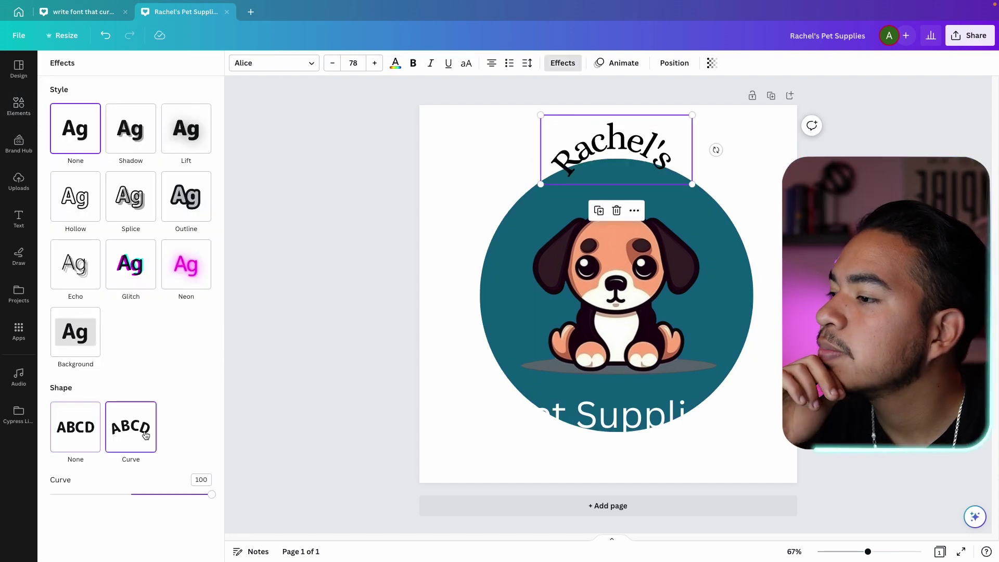
{"action": "left_click_drag", "start_coordinate": [170, 495], "coordinate": [131, 495]}
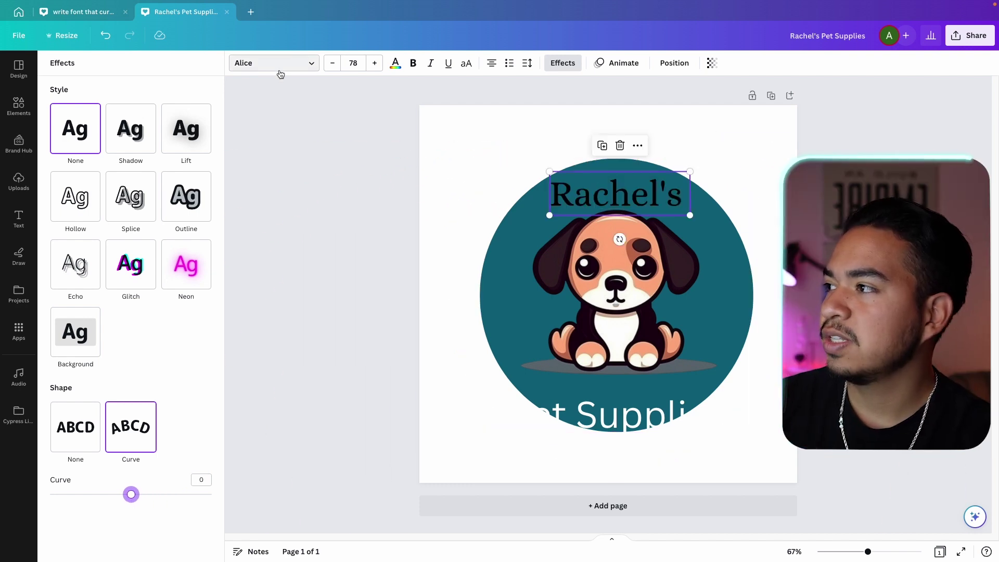
{"action": "left_click", "coordinate": [281, 68]}
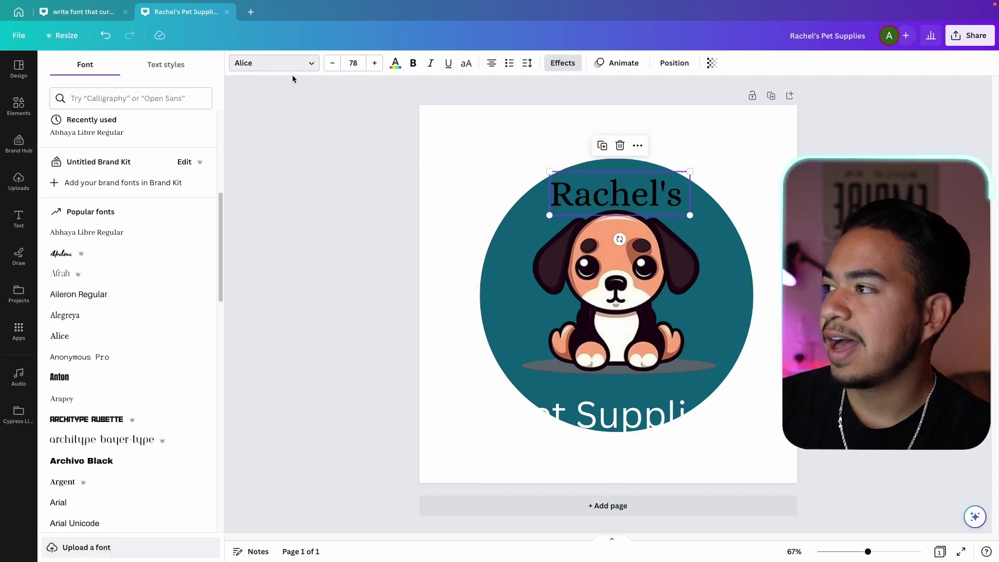
{"action": "left_click", "coordinate": [396, 63]}
{"action": "left_click", "coordinate": [143, 131]}
{"action": "left_click", "coordinate": [336, 123]}
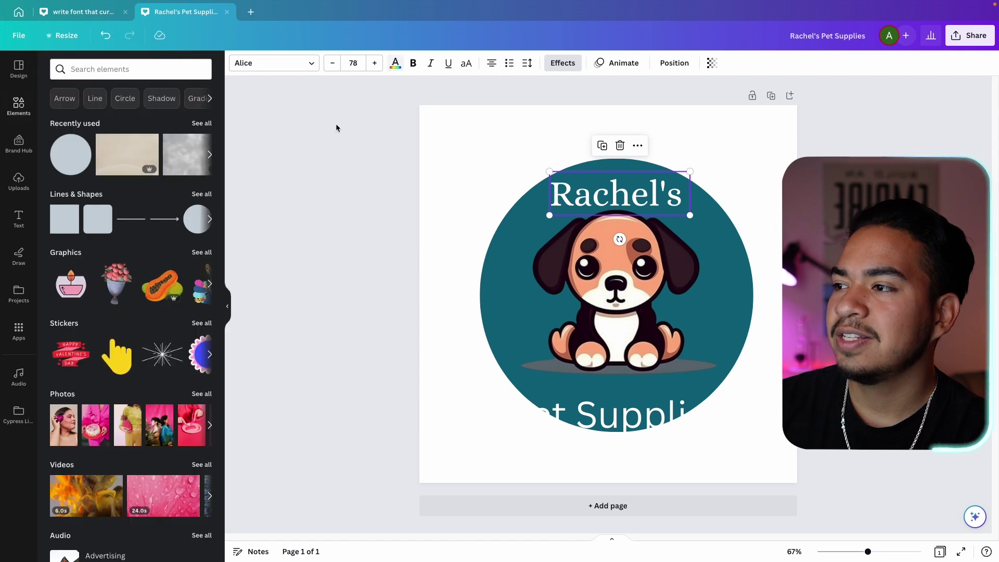
Apply the Curve effect to 'Rachel's' with a strength of about 70
{"action": "left_click", "coordinate": [588, 183]}
{"action": "left_click", "coordinate": [560, 64]}
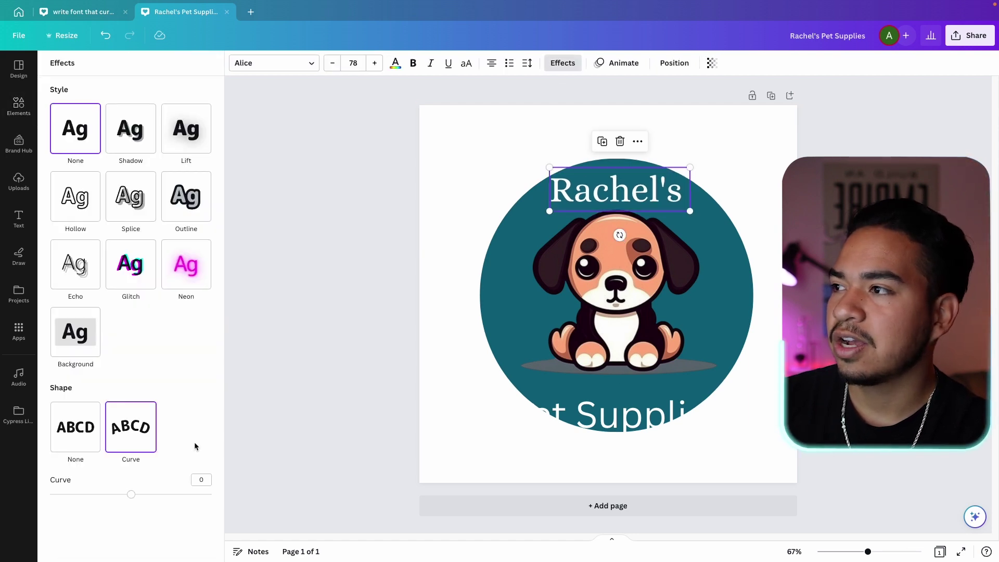
{"action": "left_click", "coordinate": [135, 441]}
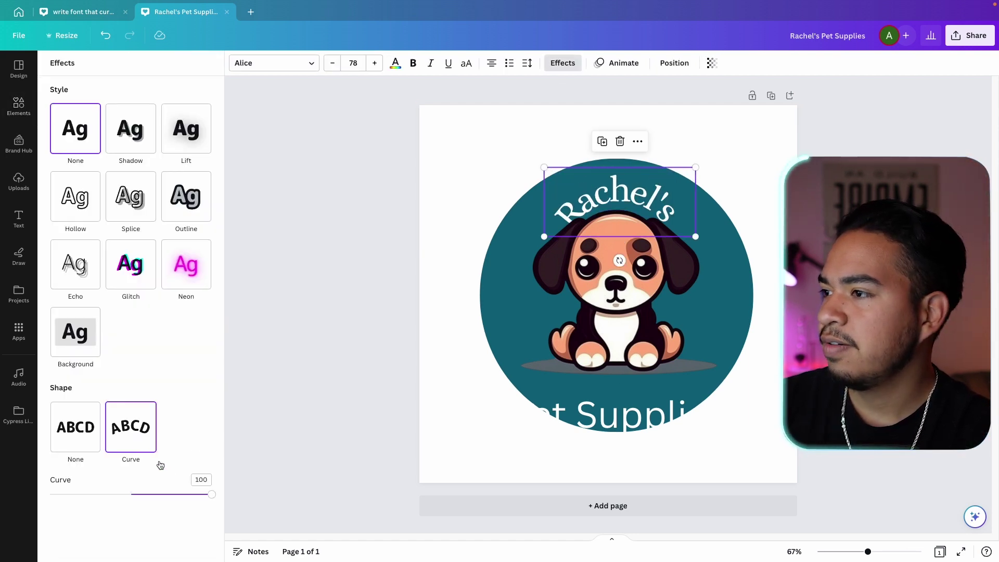
{"action": "left_click", "coordinate": [188, 494]}
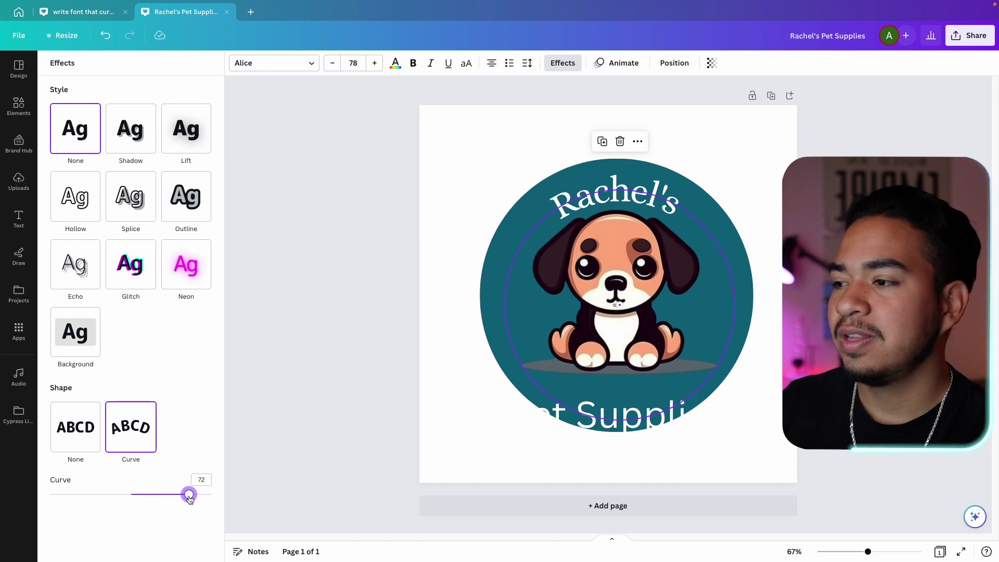
{"action": "left_click", "coordinate": [333, 313]}
Fine-tune the caption's curve so it follows the circle's edge
{"action": "left_click", "coordinate": [614, 182]}
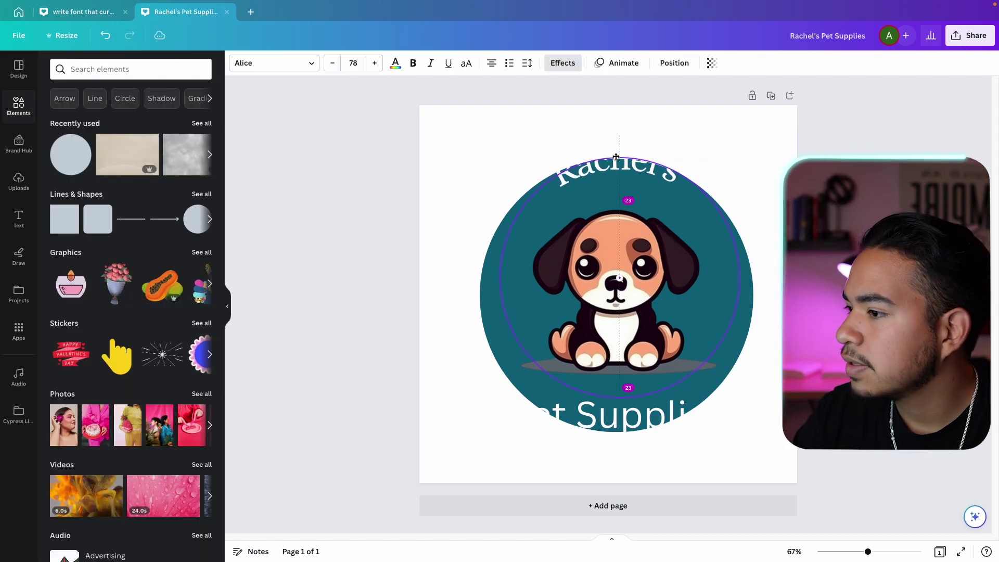
{"action": "left_click", "coordinate": [562, 62]}
{"action": "left_click_drag", "start_coordinate": [190, 499], "coordinate": [183, 495]}
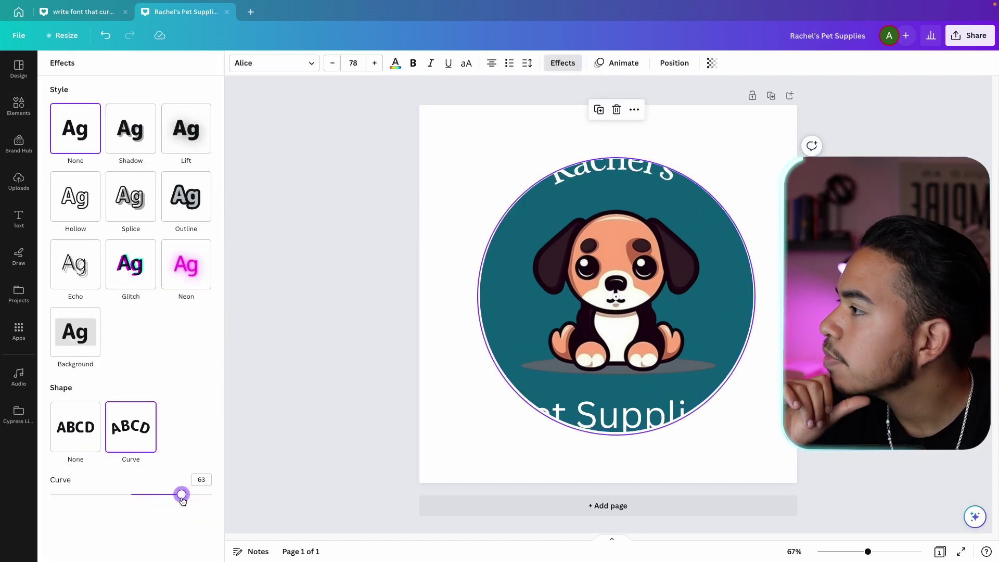
{"action": "left_click", "coordinate": [276, 293]}
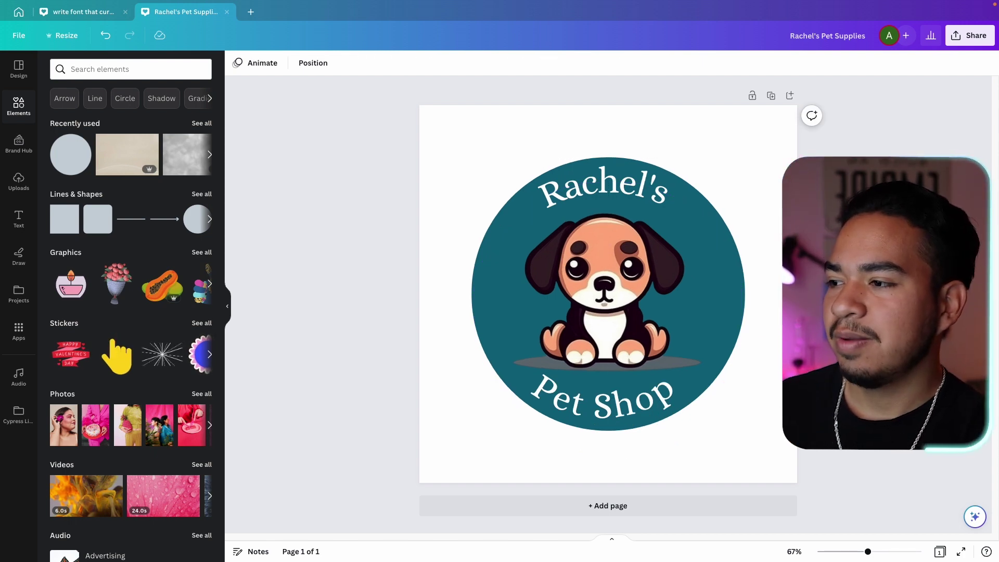
Select the Pet Shop caption, then make the Rachel's caption bold
{"action": "left_click", "coordinate": [622, 406]}
{"action": "left_click", "coordinate": [622, 406]}
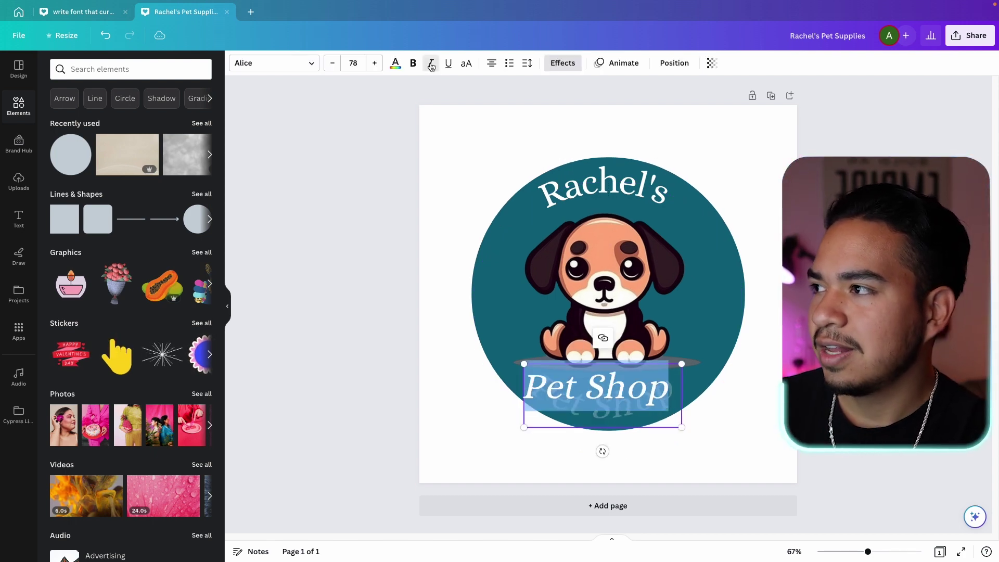
{"action": "left_click", "coordinate": [499, 493]}
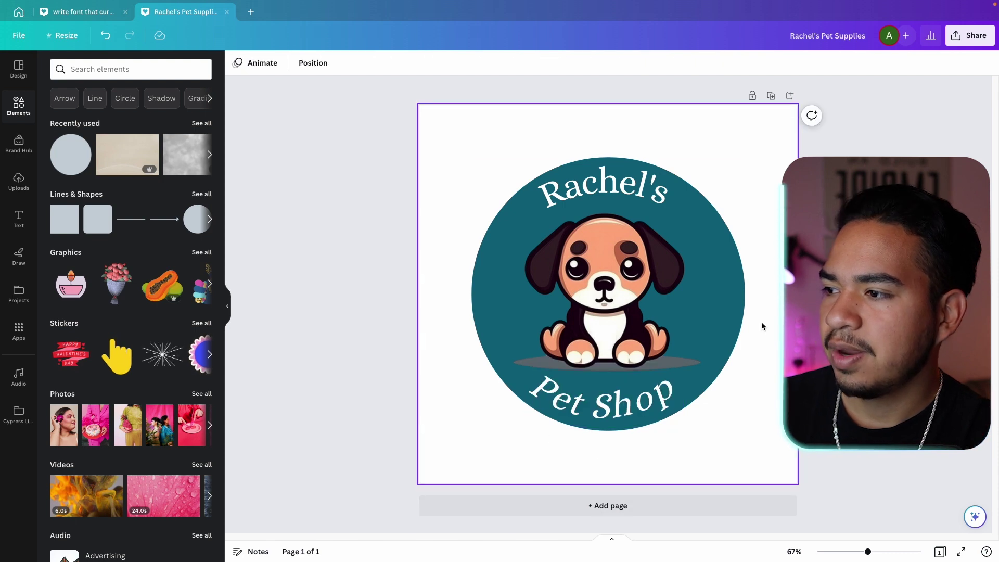
{"action": "left_click", "coordinate": [564, 152]}
{"action": "left_click", "coordinate": [564, 152]}
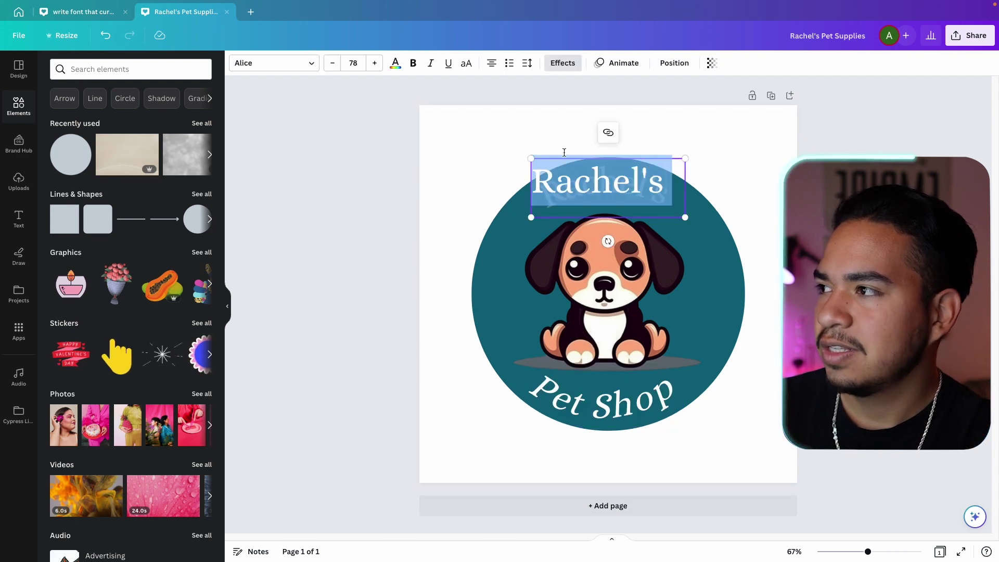
{"action": "left_click", "coordinate": [419, 64]}
{"action": "left_click", "coordinate": [428, 64]}
{"action": "key", "text": "Escape"}
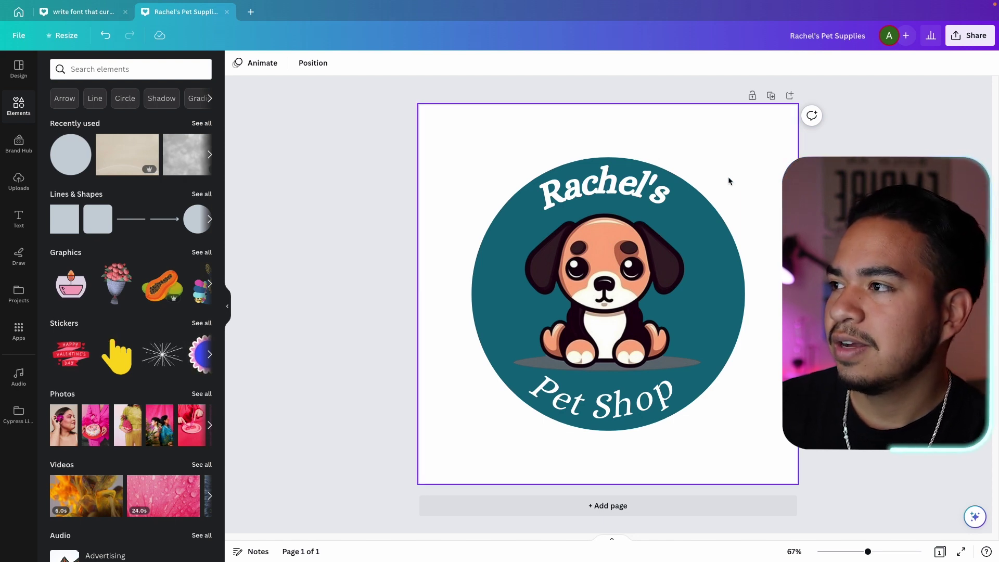
Widen the caption's letter spacing and send the Pet Shop caption one layer backward
{"action": "left_click", "coordinate": [652, 194]}
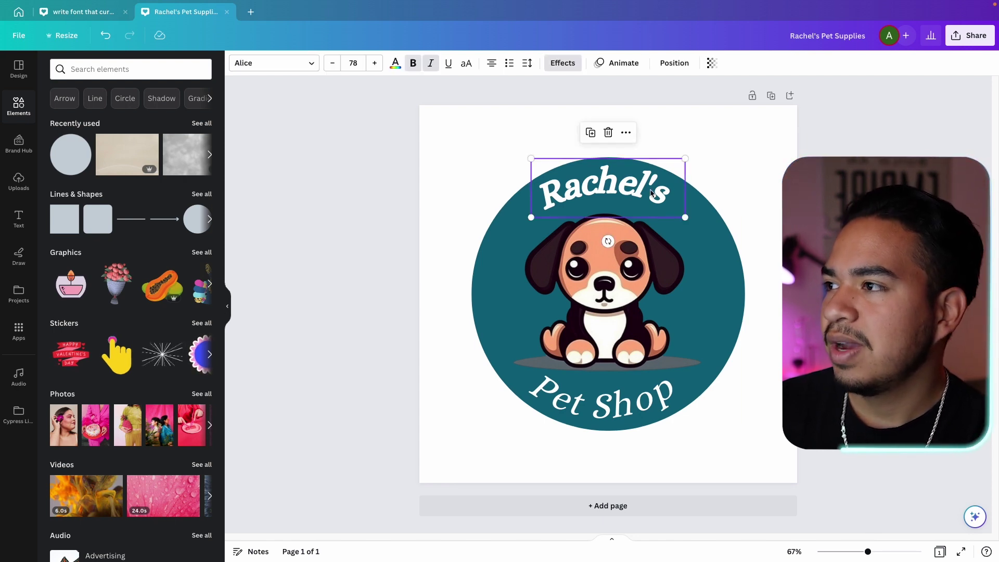
{"action": "left_click", "coordinate": [528, 63]}
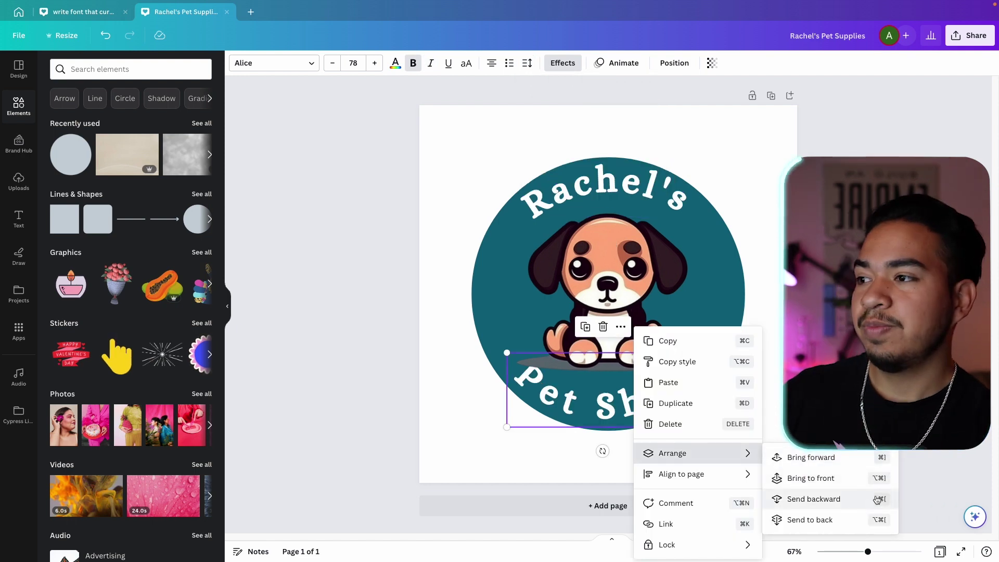
{"action": "left_click", "coordinate": [878, 500]}
{"action": "left_click", "coordinate": [857, 475]}
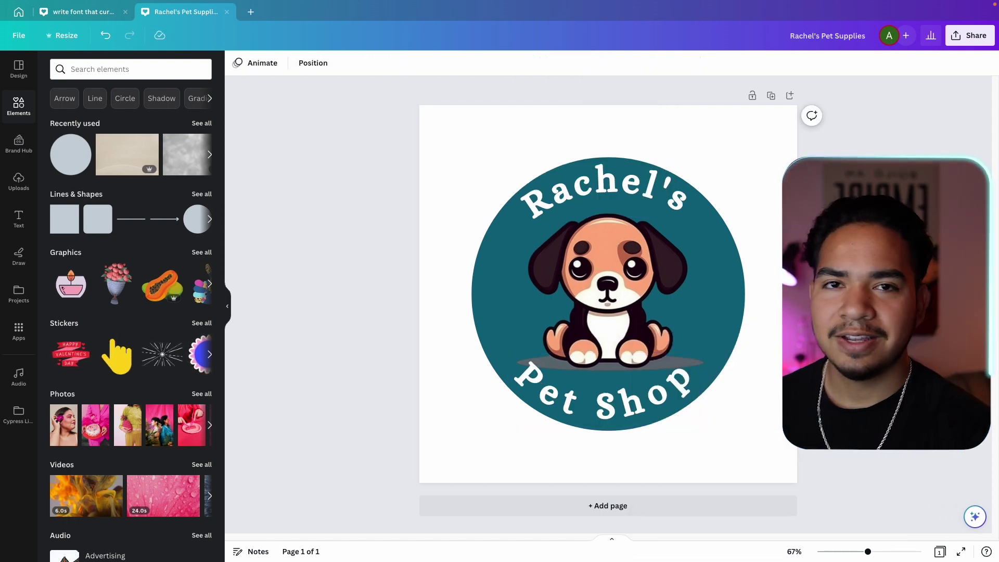
{"action": "left_click", "coordinate": [961, 37]}
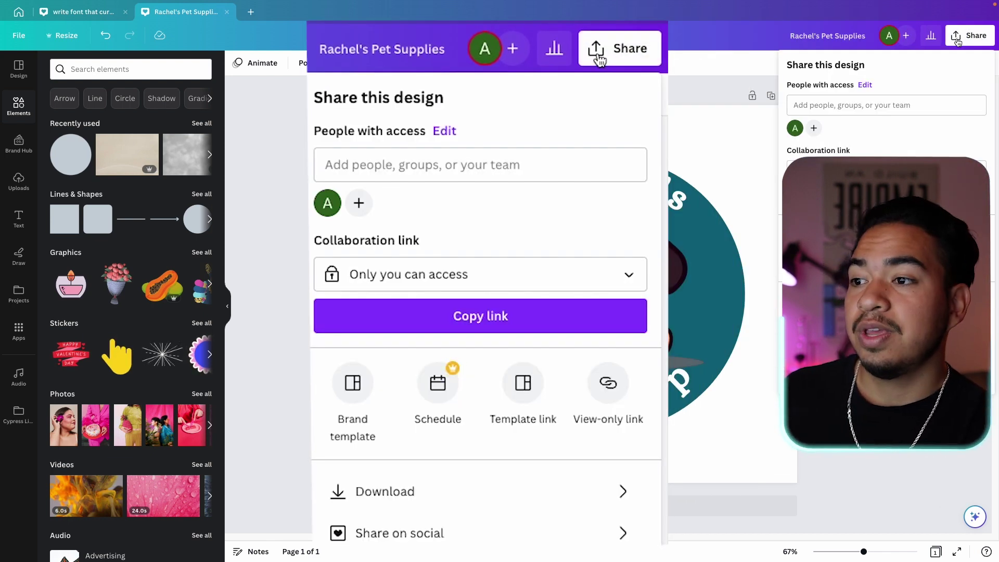
Copy the design's template link, close the share panel, and add a blank second page
{"action": "left_click", "coordinate": [913, 237]}
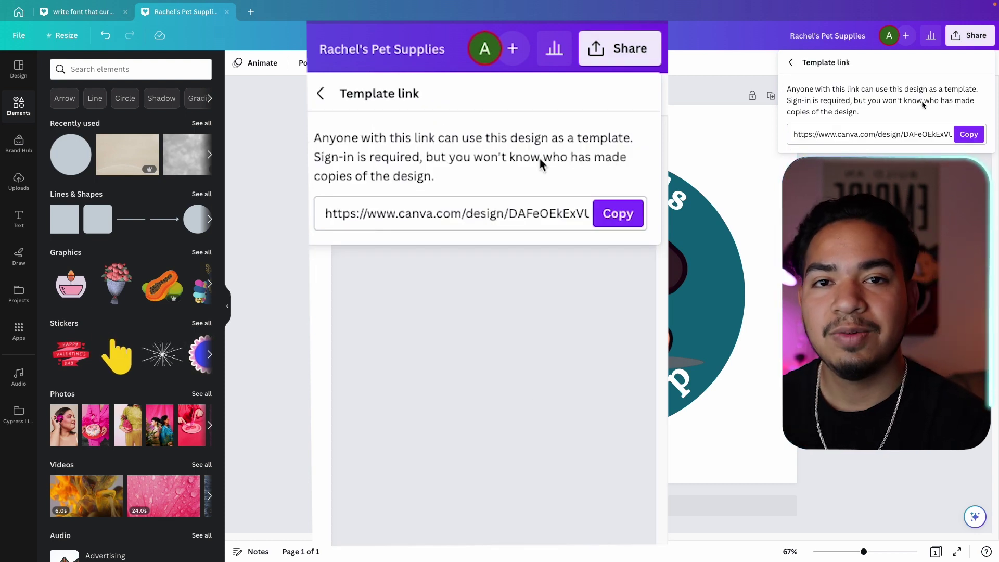
{"action": "left_click", "coordinate": [969, 136]}
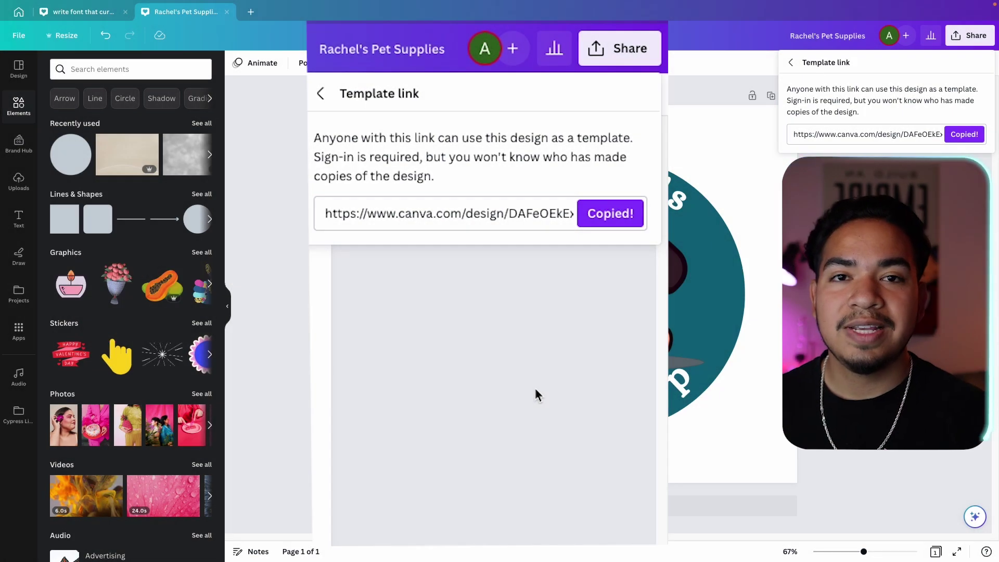
{"action": "left_click", "coordinate": [536, 391]}
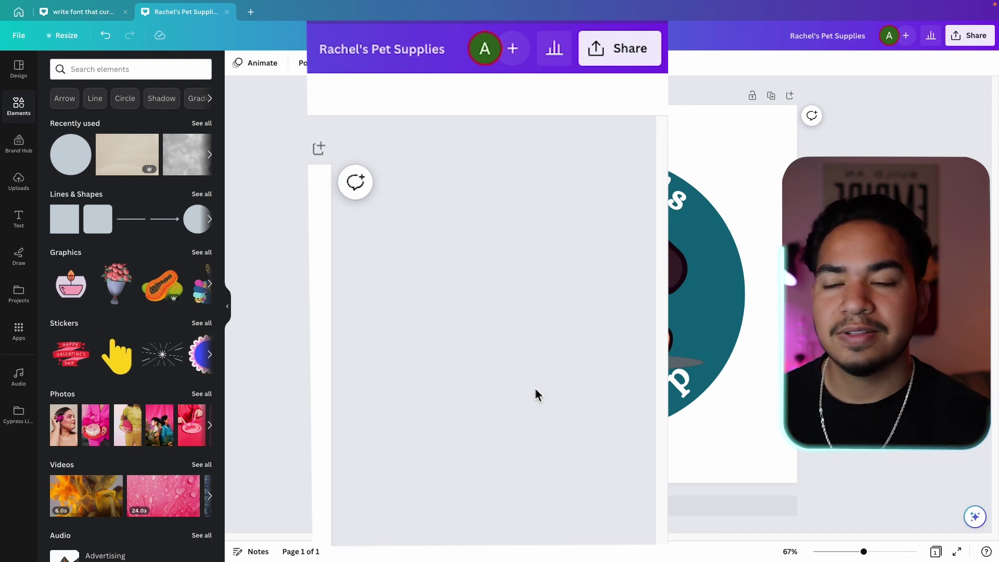
{"action": "key", "text": "ctrl+Return"}
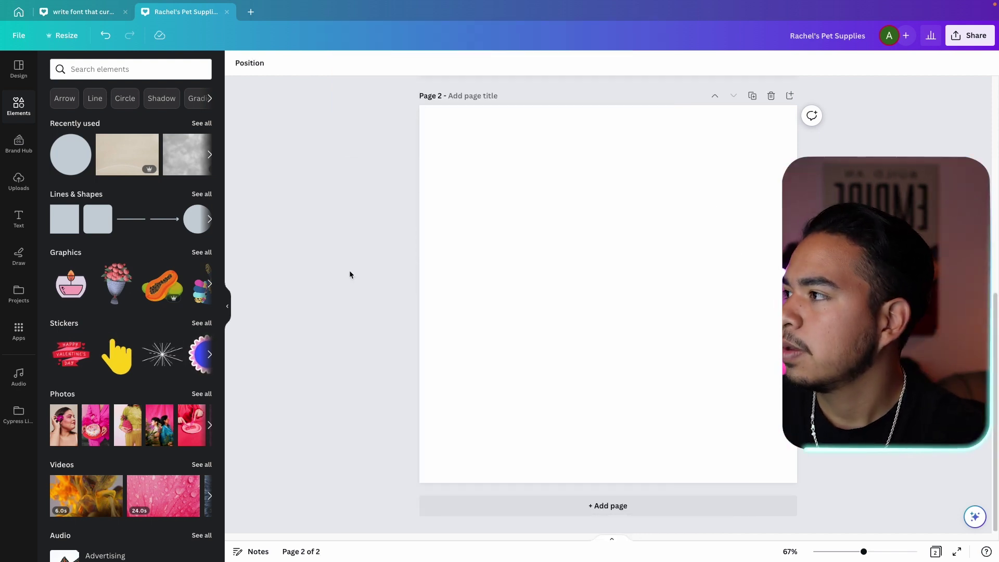
Place the coffee logo from Uploads on page 2 and resize it to cover the page
{"action": "left_click", "coordinate": [19, 182]}
{"action": "left_click", "coordinate": [131, 190]}
{"action": "left_click_drag", "start_coordinate": [731, 170], "coordinate": [796, 105]}
{"action": "left_click_drag", "start_coordinate": [485, 417], "coordinate": [419, 482]}
{"action": "left_click", "coordinate": [253, 63]}
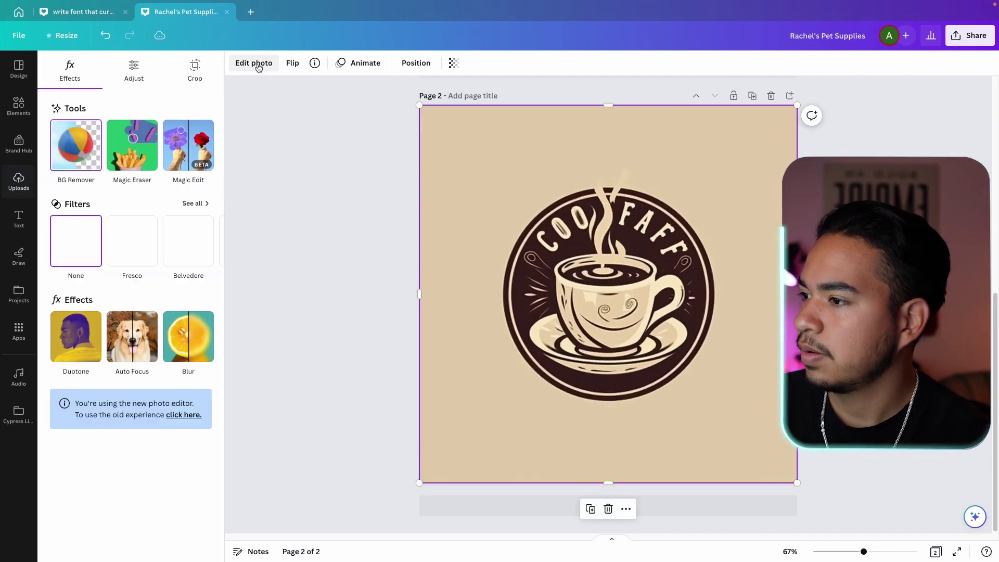
{"action": "key", "text": "Escape"}
Remove the logo's beige background and restore the erased cup edge with a smaller brush
{"action": "left_click", "coordinate": [673, 197]}
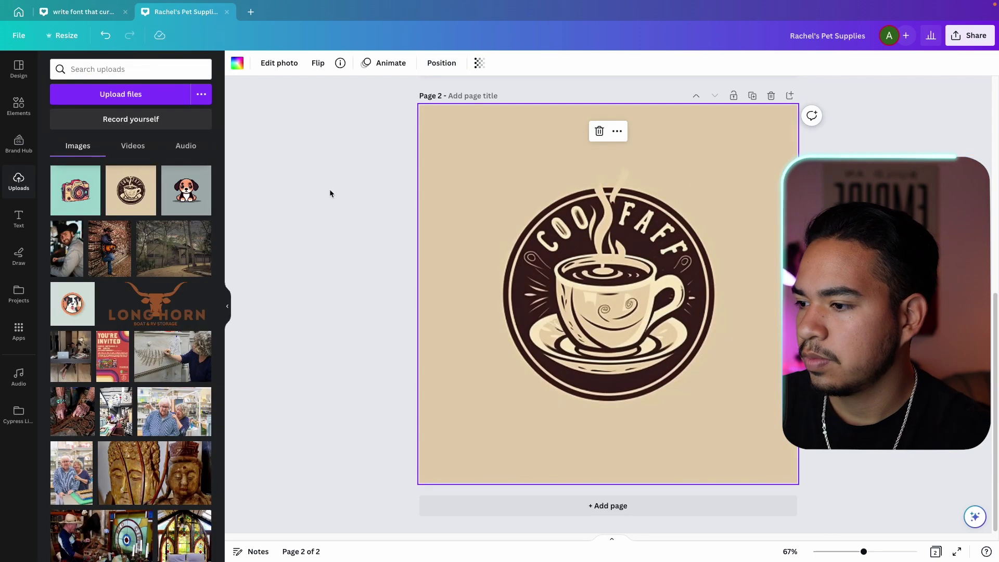
{"action": "left_click", "coordinate": [279, 62]}
{"action": "left_click", "coordinate": [67, 144]}
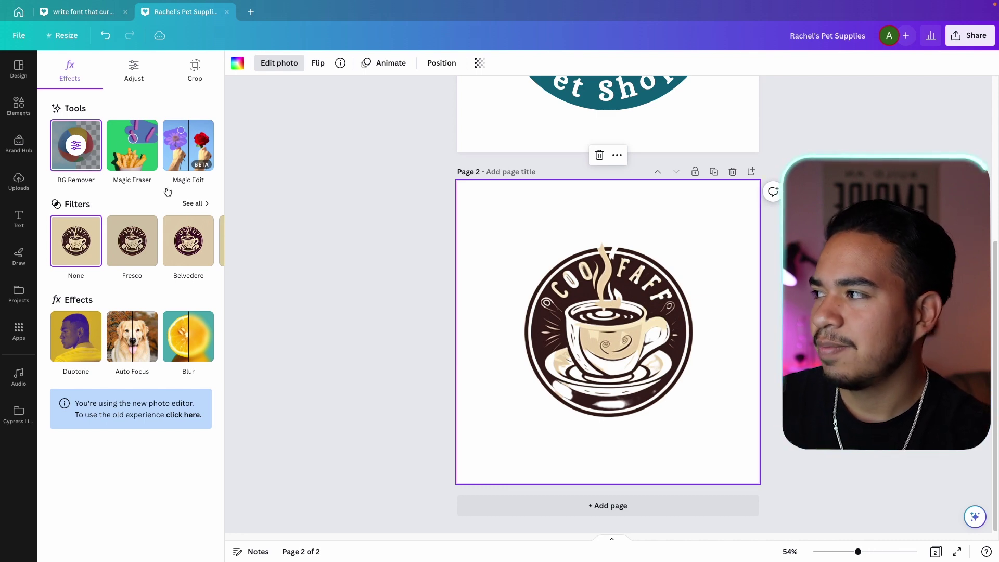
{"action": "left_click", "coordinate": [76, 148]}
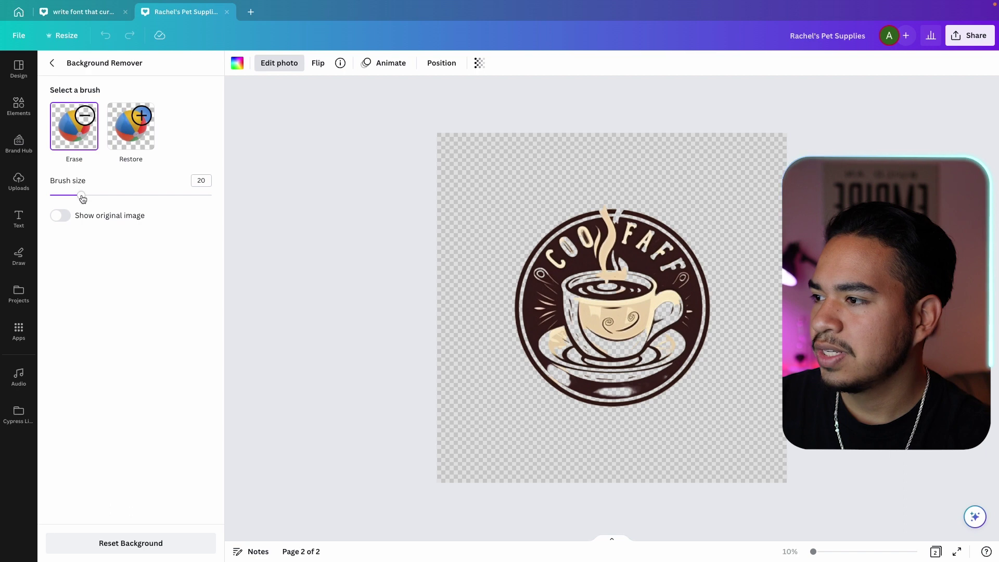
{"action": "left_click_drag", "start_coordinate": [89, 200], "coordinate": [60, 195]}
{"action": "scroll", "coordinate": [669, 294], "scroll_direction": "up", "scroll_amount": 5}
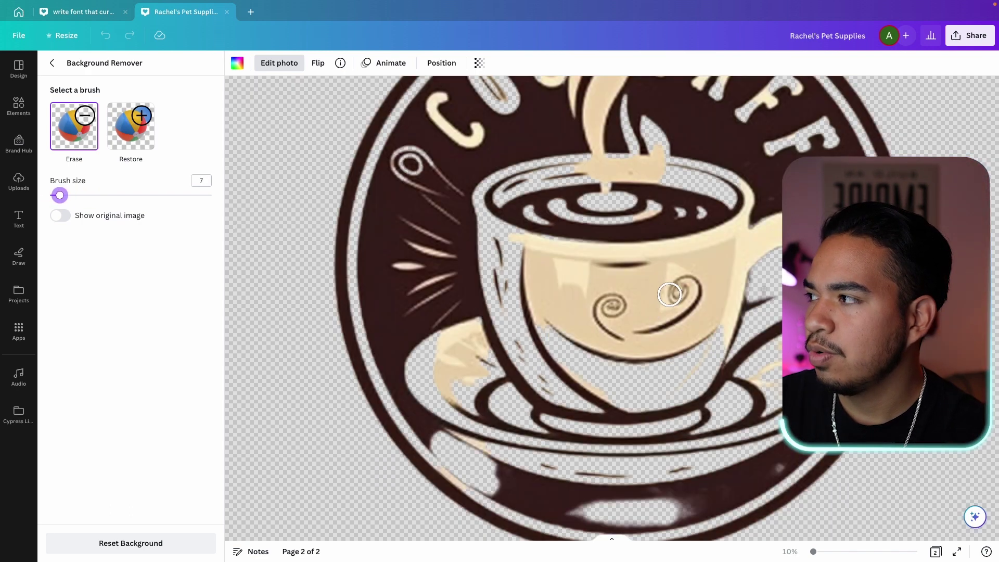
{"action": "left_click", "coordinate": [134, 138]}
{"action": "mouse_move", "coordinate": [518, 275]}
{"action": "left_mouse_down"}
{"action": "mouse_move", "coordinate": [499, 328]}
{"action": "mouse_move", "coordinate": [486, 174]}
{"action": "left_mouse_up"}
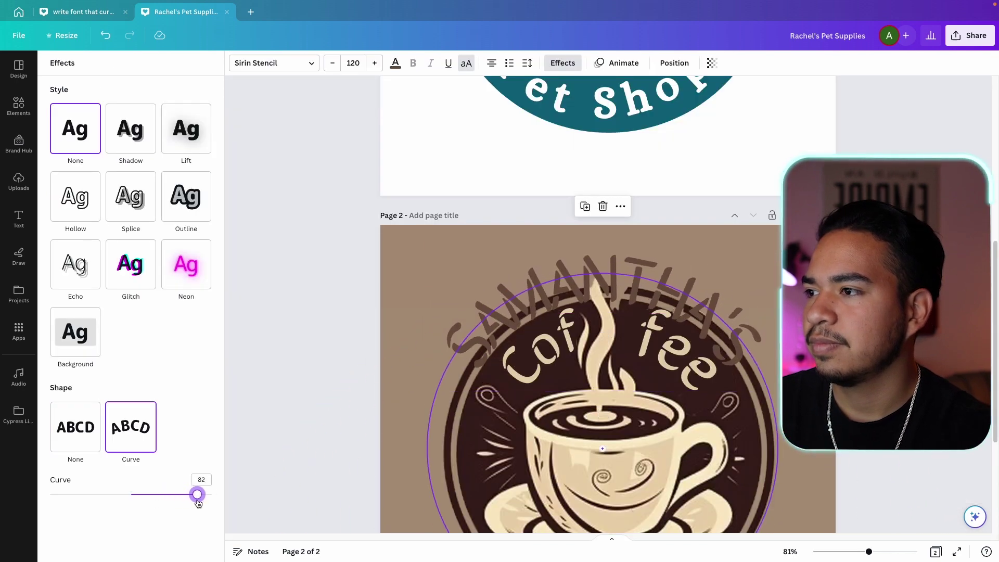
Widen the SAMANTHA'S letter spacing, adjust its curve, and add a blank page 3
{"action": "left_click", "coordinate": [527, 63]}
{"action": "left_click_drag", "start_coordinate": [548, 105], "coordinate": [575, 104]}
{"action": "left_click", "coordinate": [654, 310]}
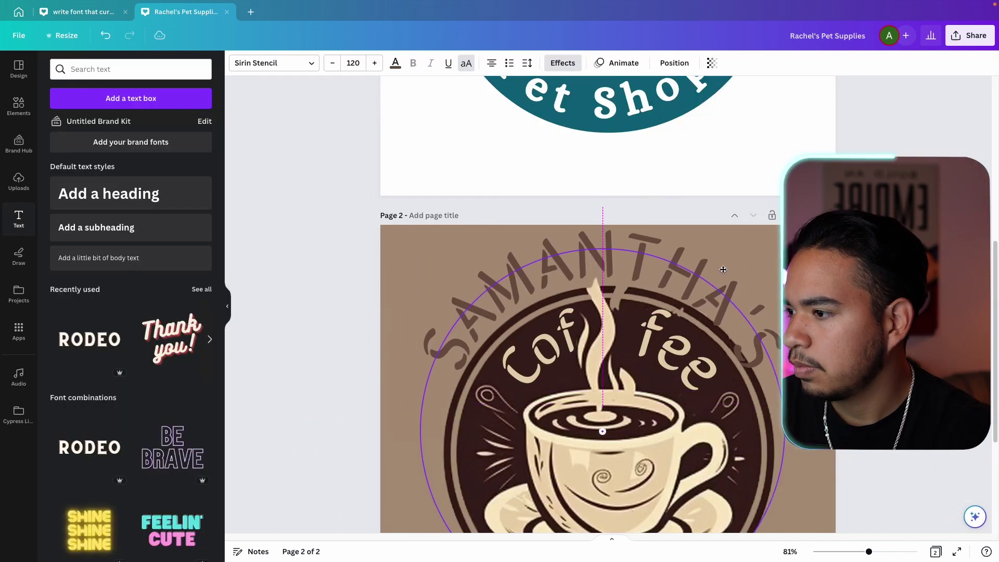
{"action": "left_click", "coordinate": [562, 63]}
{"action": "left_click_drag", "start_coordinate": [201, 484], "coordinate": [192, 493]}
{"action": "left_click", "coordinate": [19, 218]}
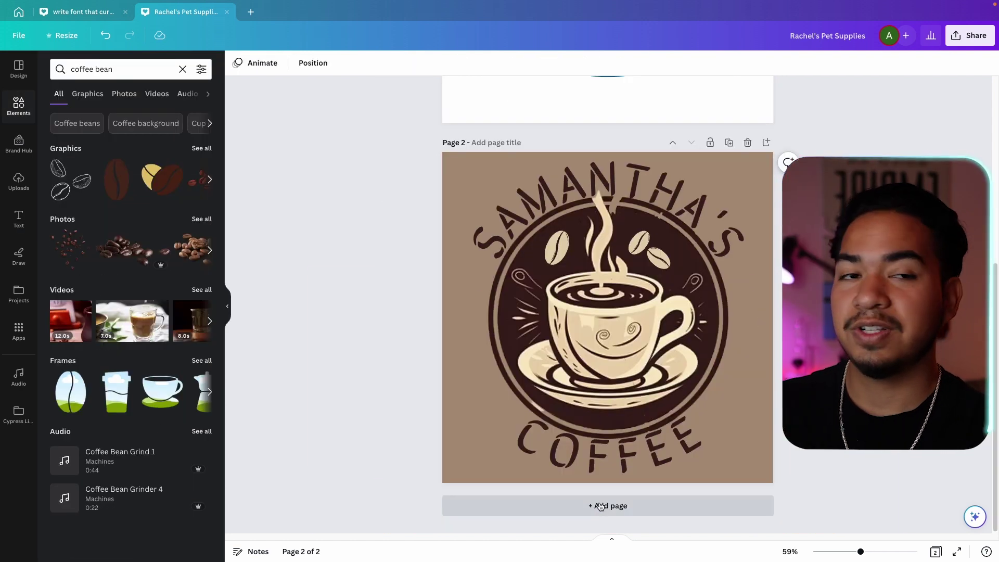
{"action": "left_click", "coordinate": [601, 506]}
{"action": "left_click", "coordinate": [235, 62]}
Place the camera logo from Uploads on page 3 and enlarge it to fill the page
{"action": "left_click", "coordinate": [196, 444]}
{"action": "left_click", "coordinate": [19, 181]}
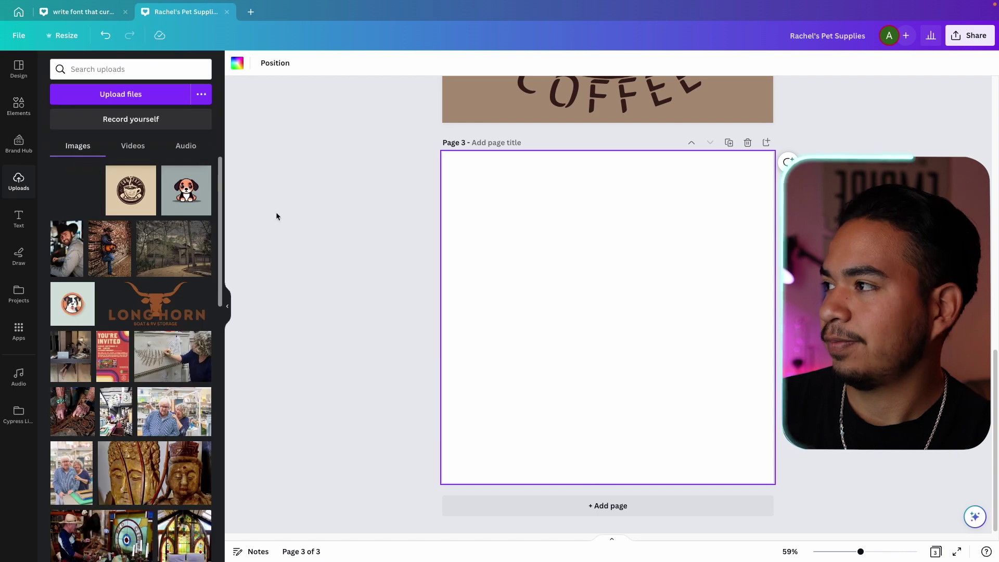
{"action": "left_click", "coordinate": [76, 190]}
{"action": "left_click_drag", "start_coordinate": [659, 369], "coordinate": [698, 413]}
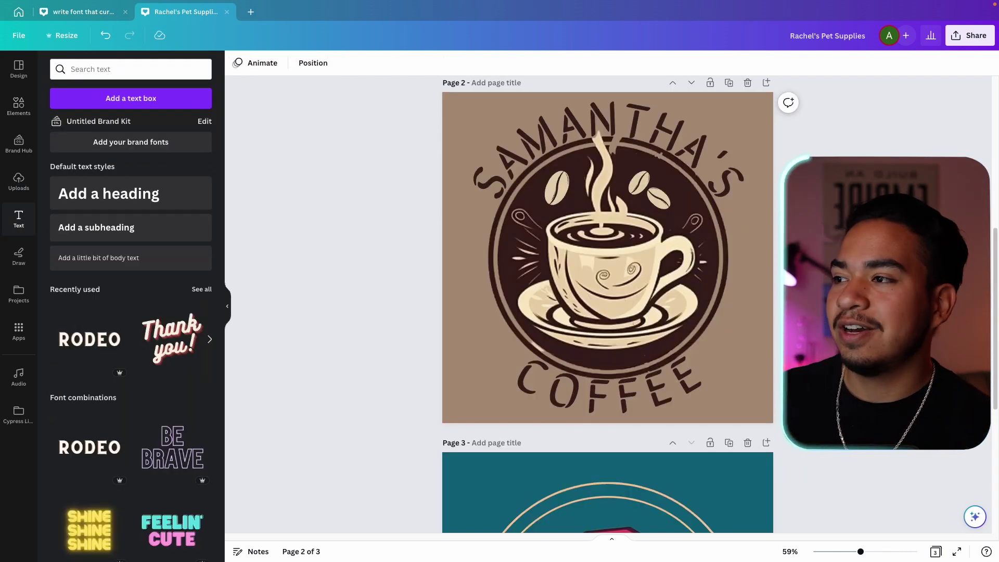
Scroll through the three pages to review the finished logos
{"action": "scroll", "coordinate": [608, 305], "scroll_direction": "up", "scroll_amount": 6}
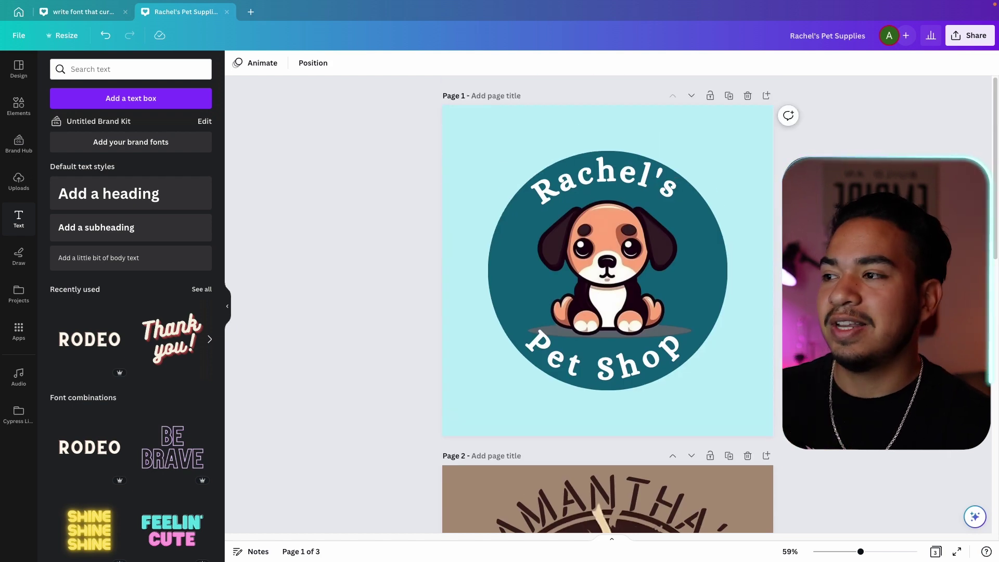
{"action": "scroll", "coordinate": [607, 305], "scroll_direction": "down", "scroll_amount": 12}
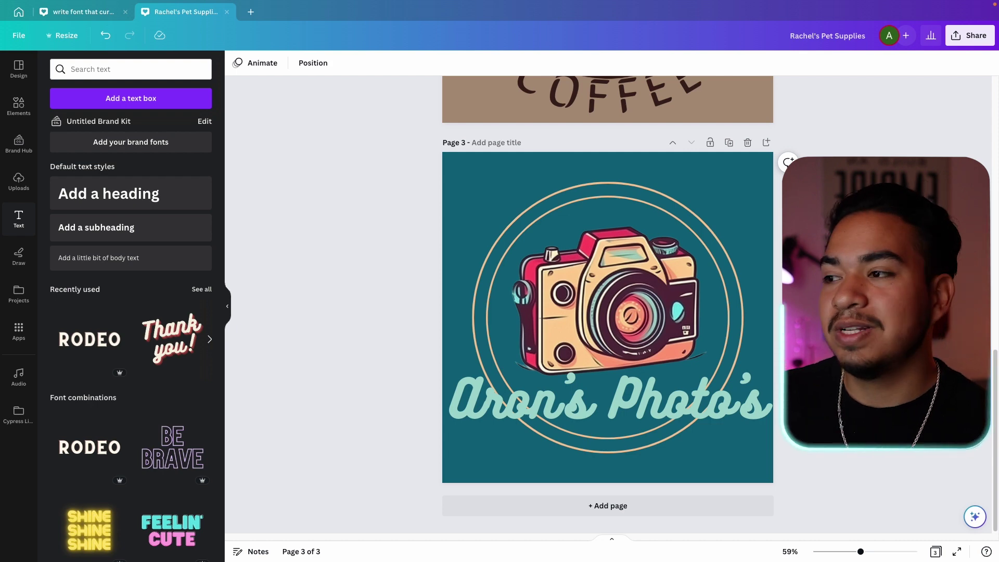
{"action": "scroll", "coordinate": [608, 305], "scroll_direction": "up", "scroll_amount": 3}
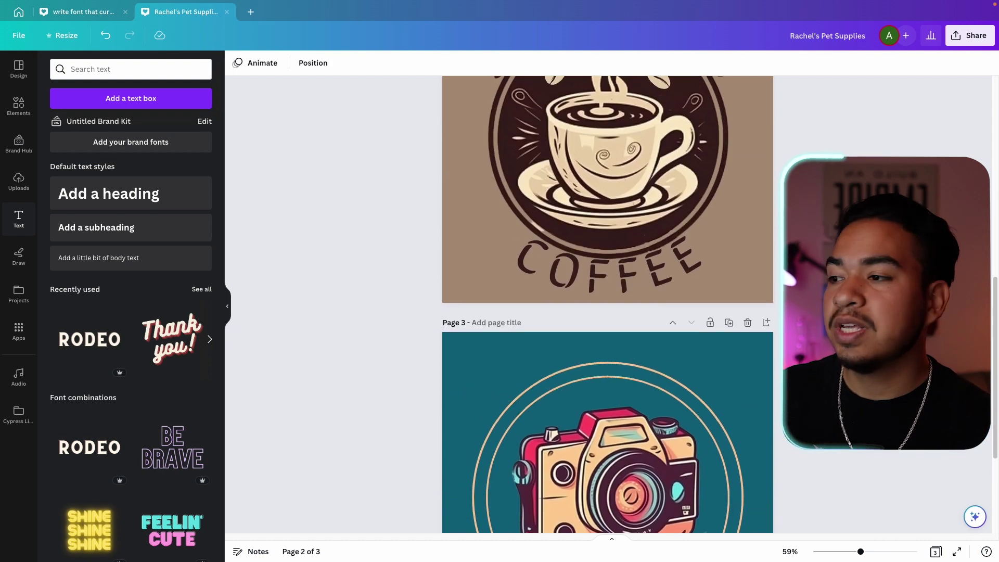
{"action": "scroll", "coordinate": [608, 305], "scroll_direction": "up", "scroll_amount": 3}
{"action": "scroll", "coordinate": [607, 305], "scroll_direction": "up", "scroll_amount": 6}
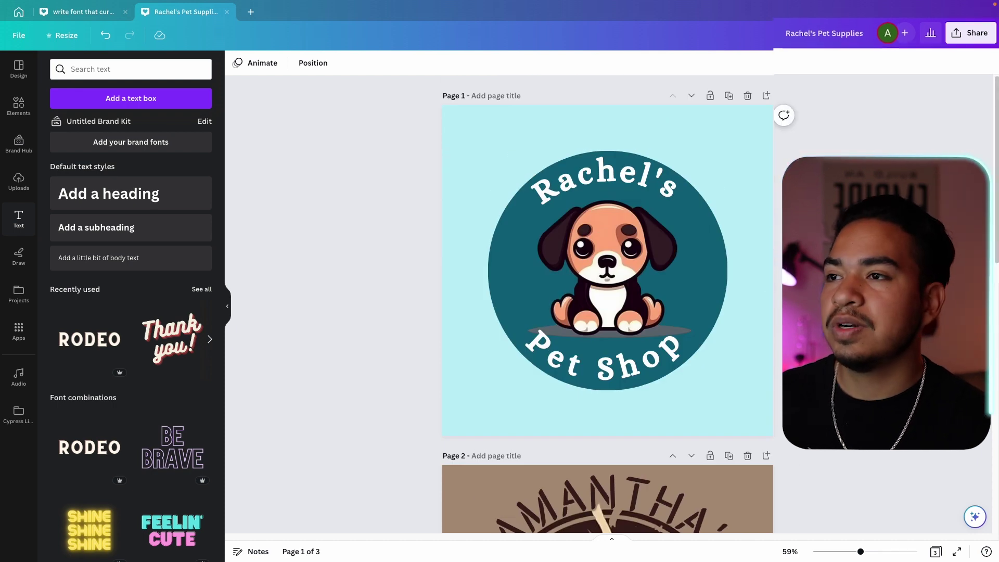
{"action": "left_click", "coordinate": [970, 35]}
{"action": "left_click", "coordinate": [919, 460]}
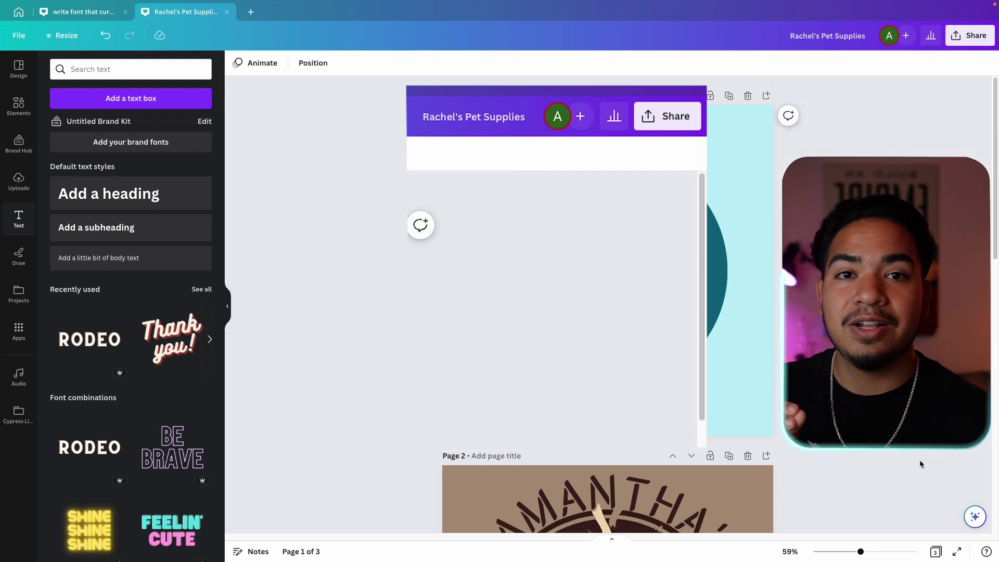